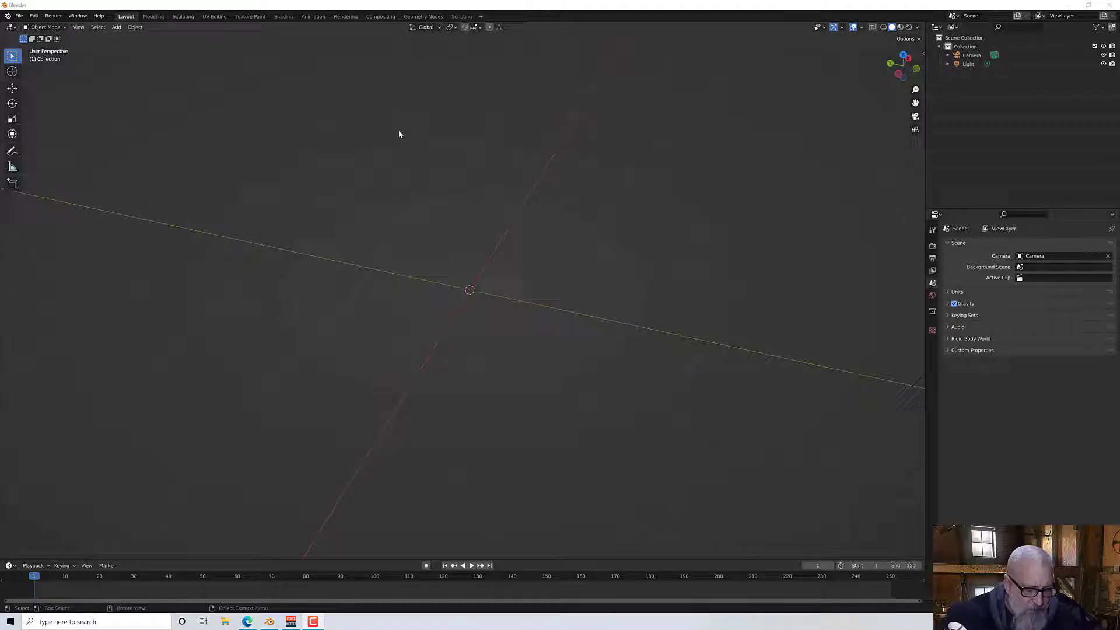
Add a 32-segment, 16-ring UV sphere at the origin and zoom in on it.
left_click(116, 27)
mouse_move(175, 40)
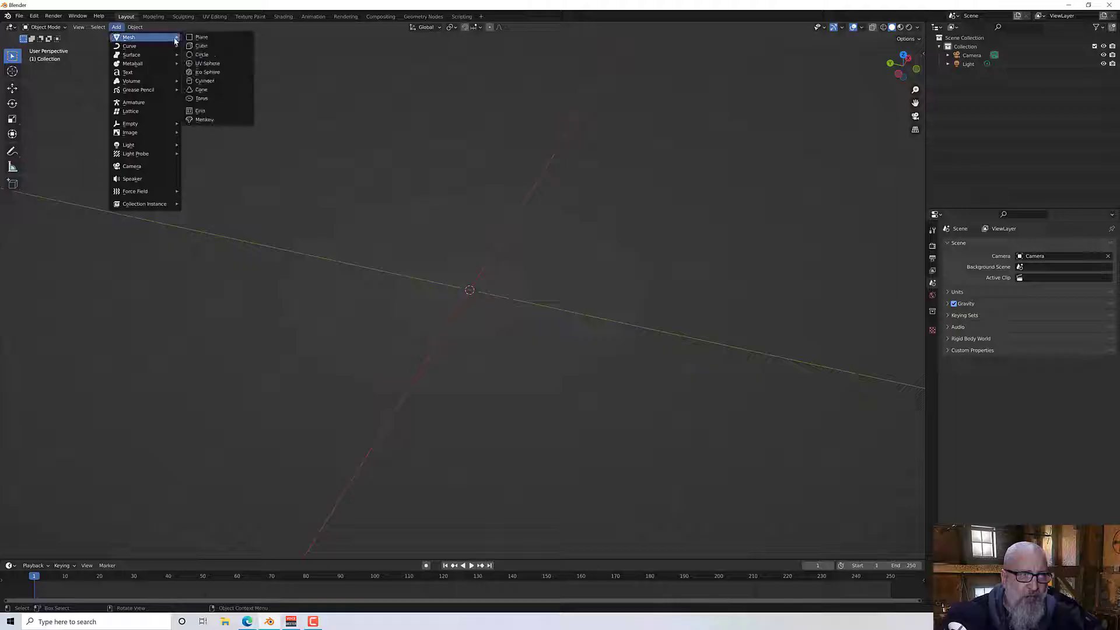
left_click(205, 63)
scroll(494, 301, "up", 3)
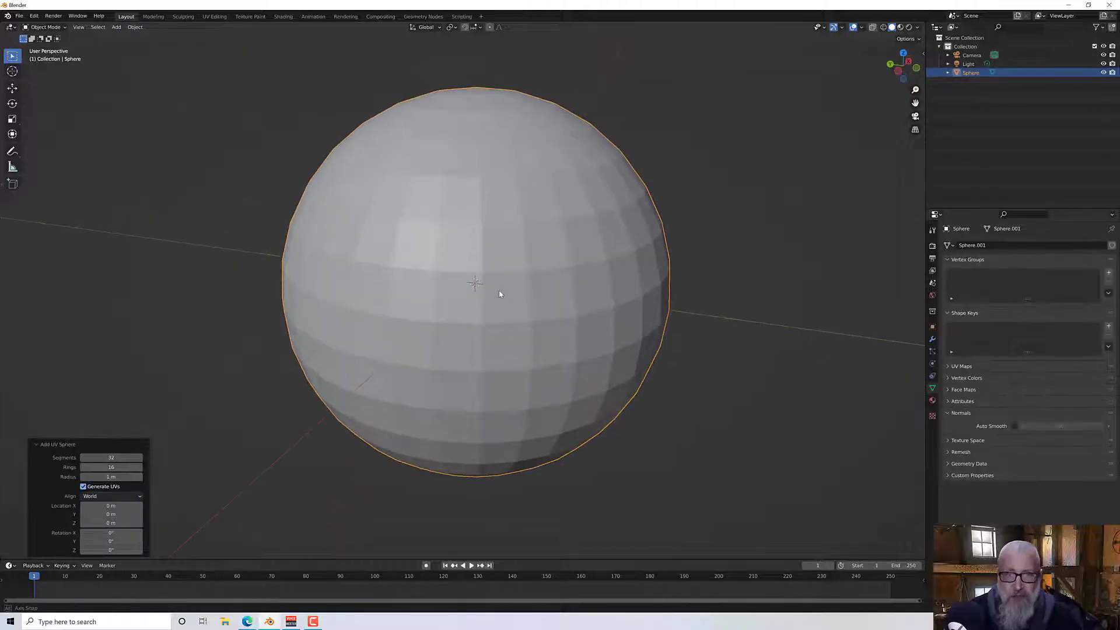
mouse_move(500, 295)
middle_mouse_down()
mouse_move(495, 286)
mouse_move(497, 301)
middle_mouse_up()
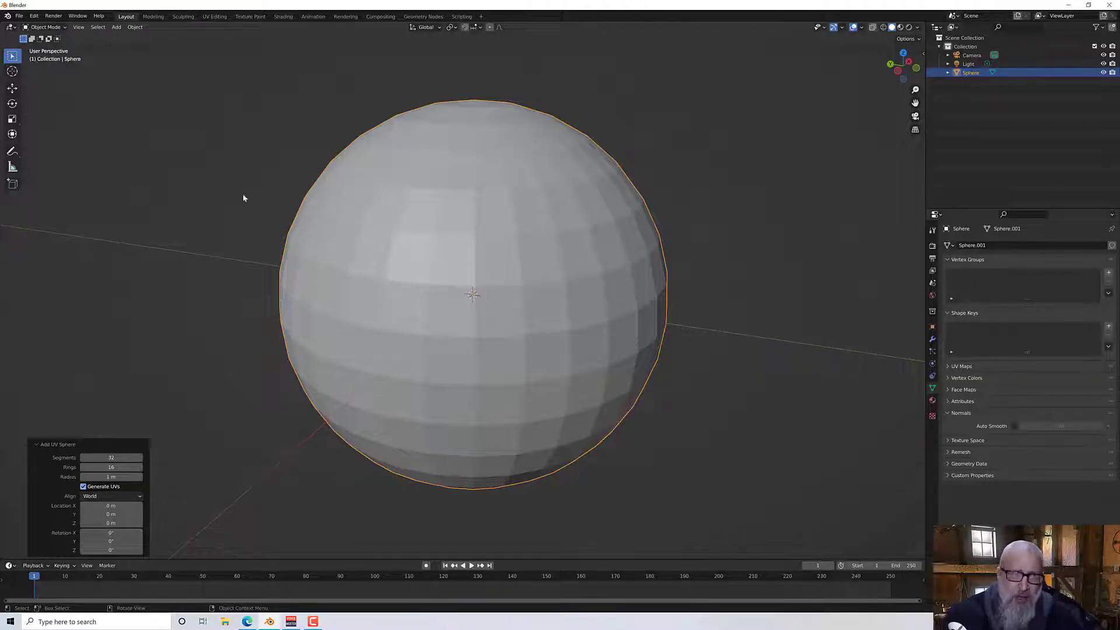
Apply Shade Smooth to the UV sphere and inspect the smooth shading from several angles.
right_click(496, 192)
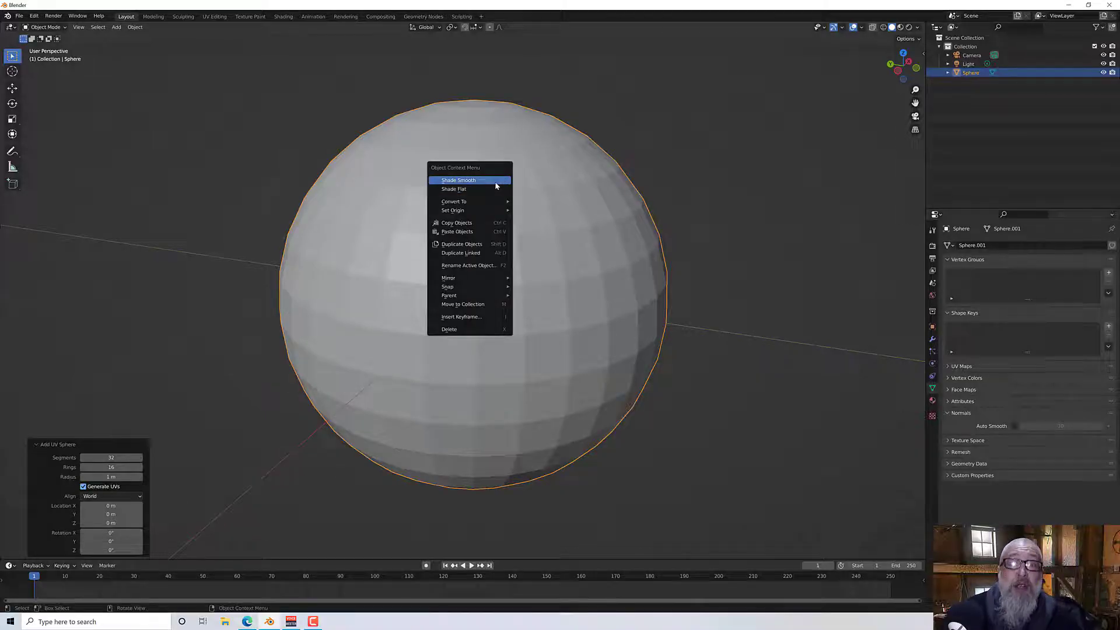
left_click(496, 185)
mouse_move(515, 230)
middle_mouse_down()
mouse_move(572, 277)
mouse_move(642, 257)
mouse_move(517, 245)
mouse_move(497, 272)
mouse_move(515, 348)
mouse_move(492, 230)
mouse_move(559, 140)
middle_mouse_up()
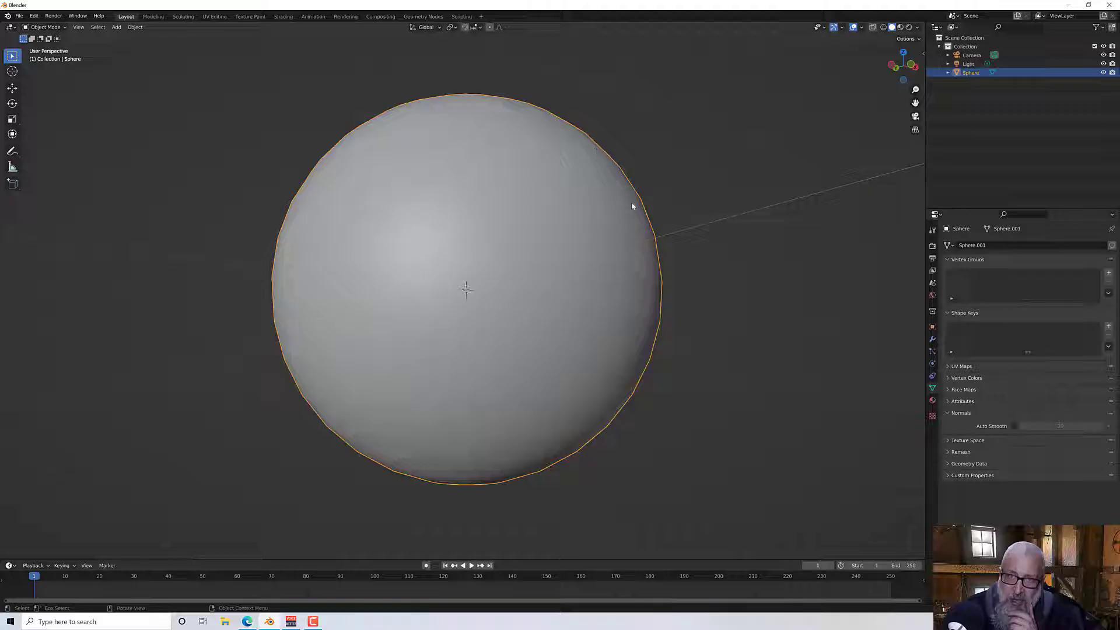
mouse_move(635, 217)
middle_mouse_down()
mouse_move(645, 268)
mouse_move(621, 262)
middle_mouse_up()
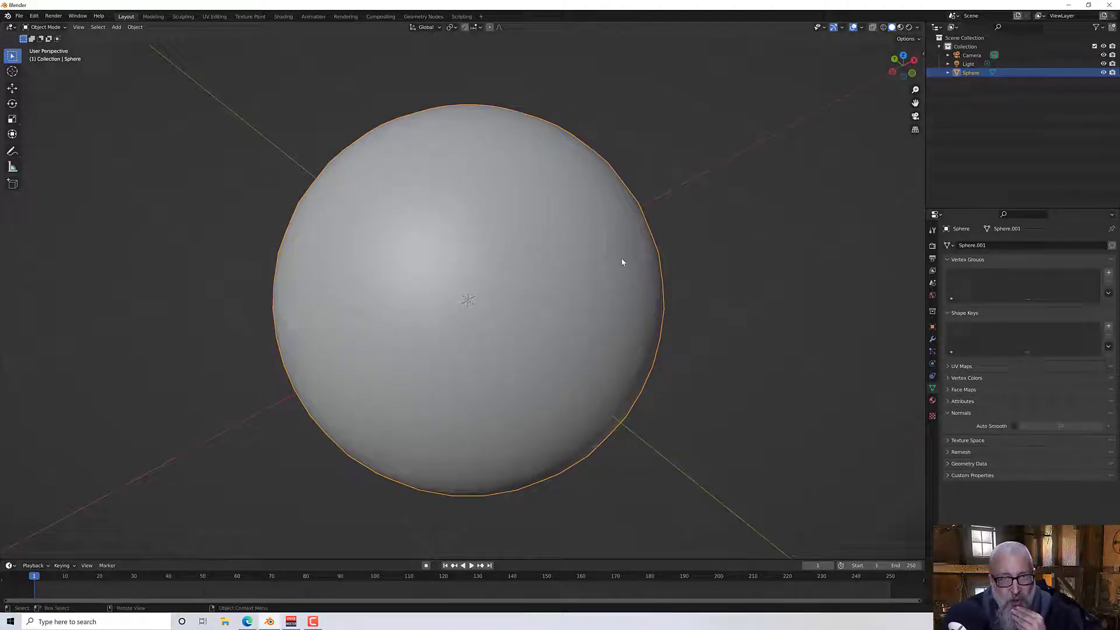
scroll(621, 262, "up", 2)
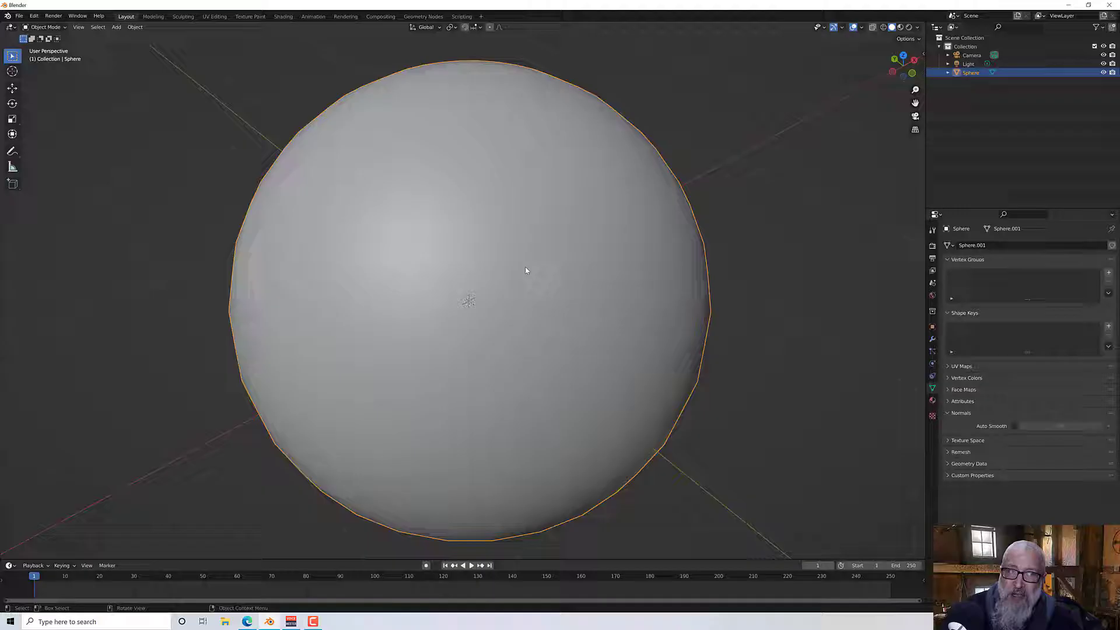
scroll(528, 262, "down", 3)
mouse_move(531, 257)
middle_mouse_down()
mouse_move(532, 227)
mouse_move(528, 263)
middle_mouse_up()
scroll(525, 283, "up", 2)
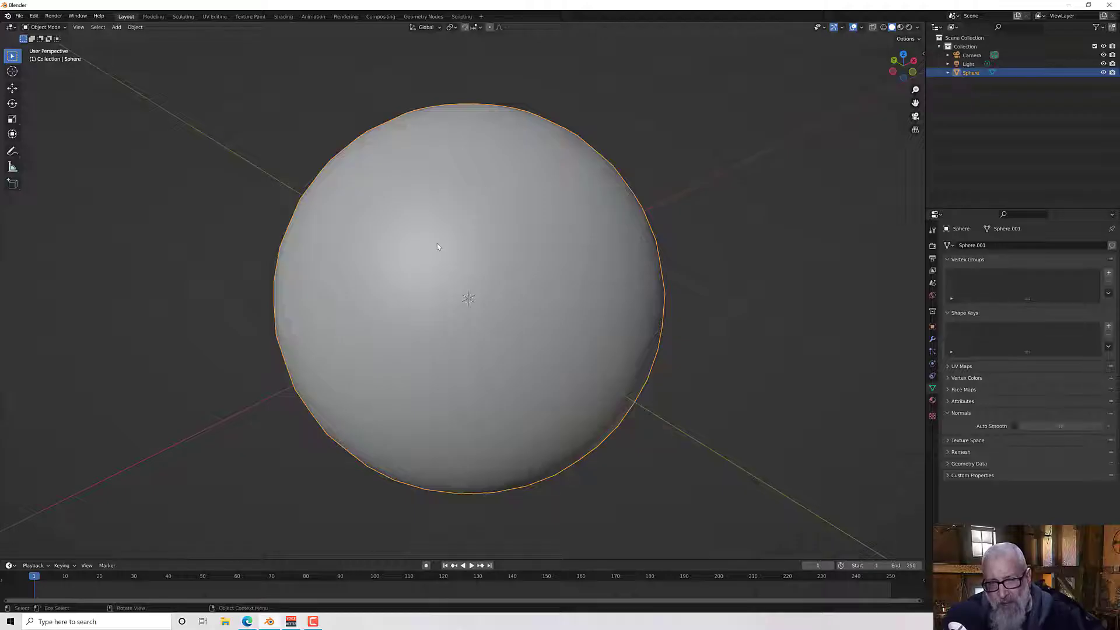
middle_click_drag(437, 246, 437, 245)
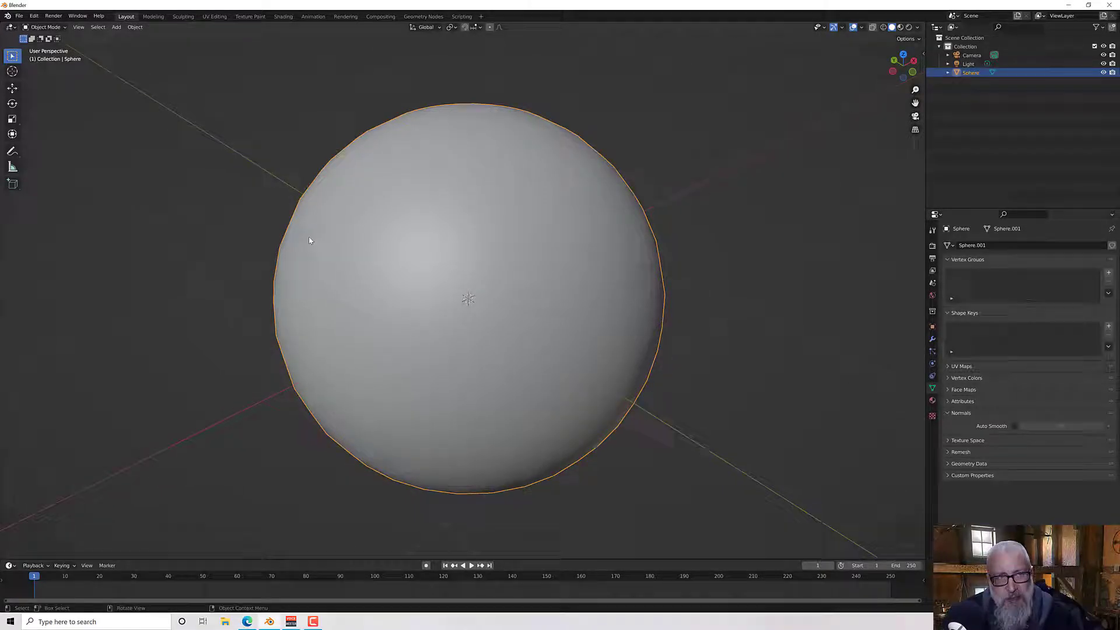
middle_click_drag(422, 254, 421, 252)
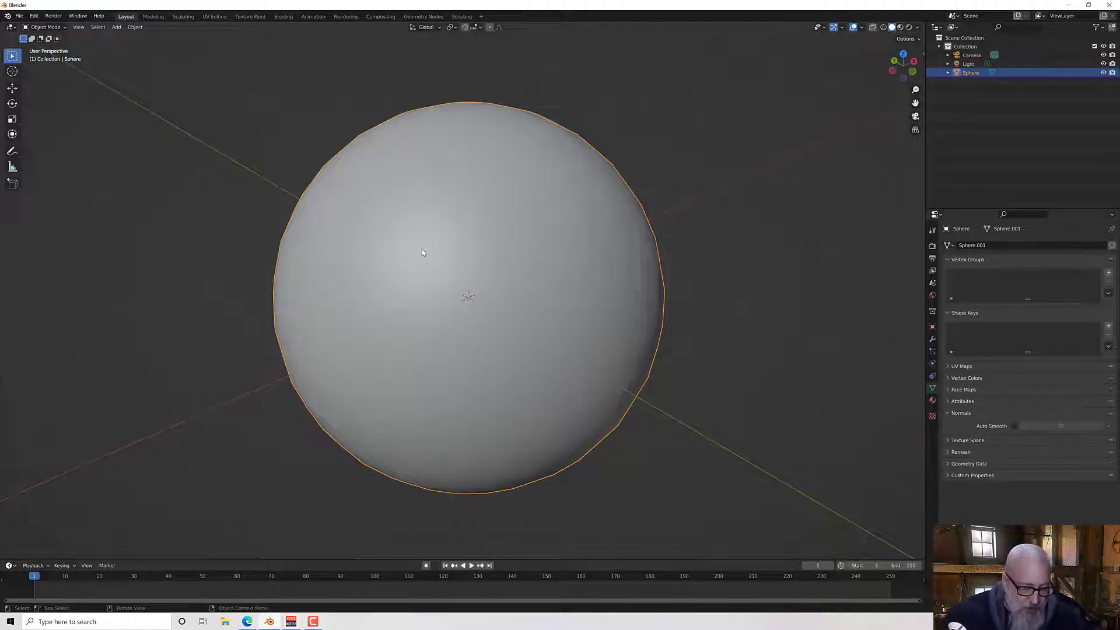
Set the sphere back to Shade Flat.
middle_click_drag(421, 250, 515, 242)
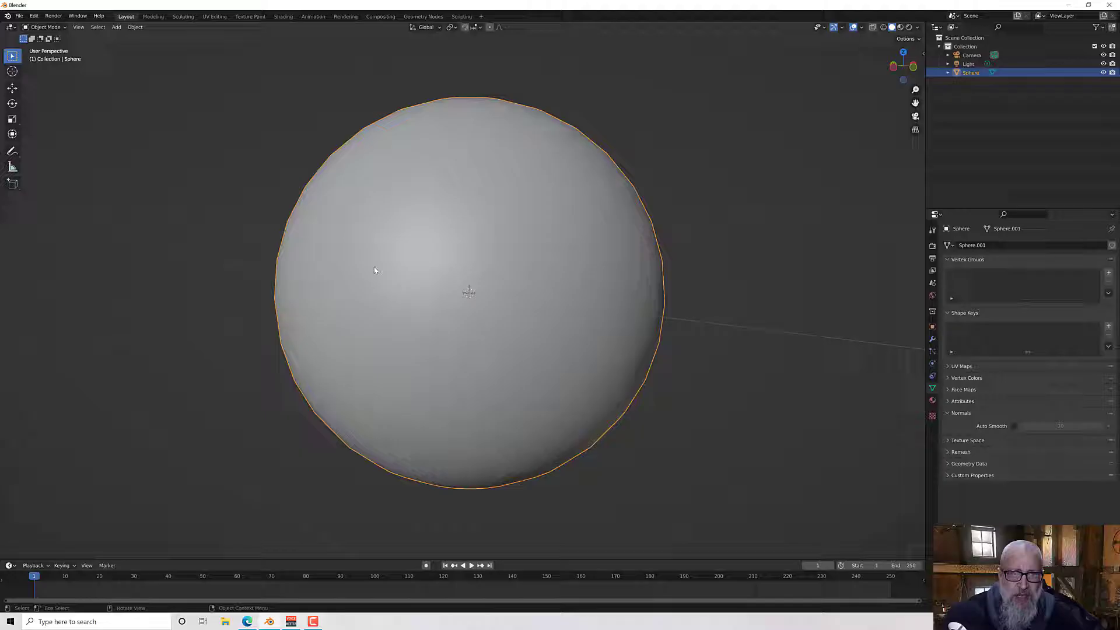
right_click(409, 198)
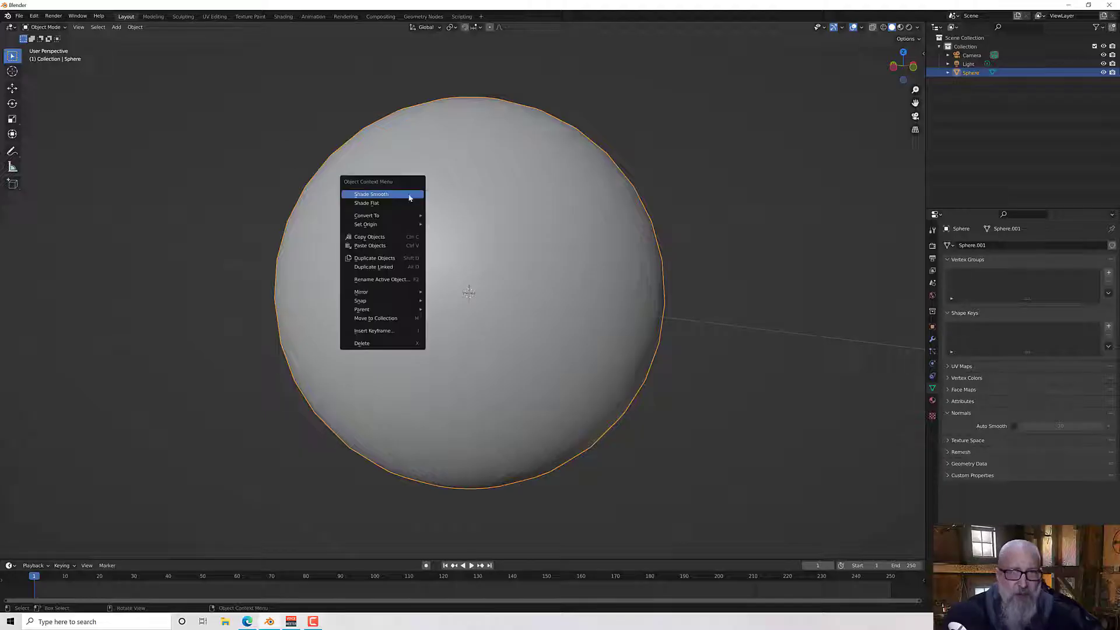
left_click(402, 202)
Turn on X-ray and box-select the whole sphere.
mouse_move(461, 251)
middle_mouse_down()
mouse_move(480, 268)
mouse_move(480, 243)
middle_mouse_up()
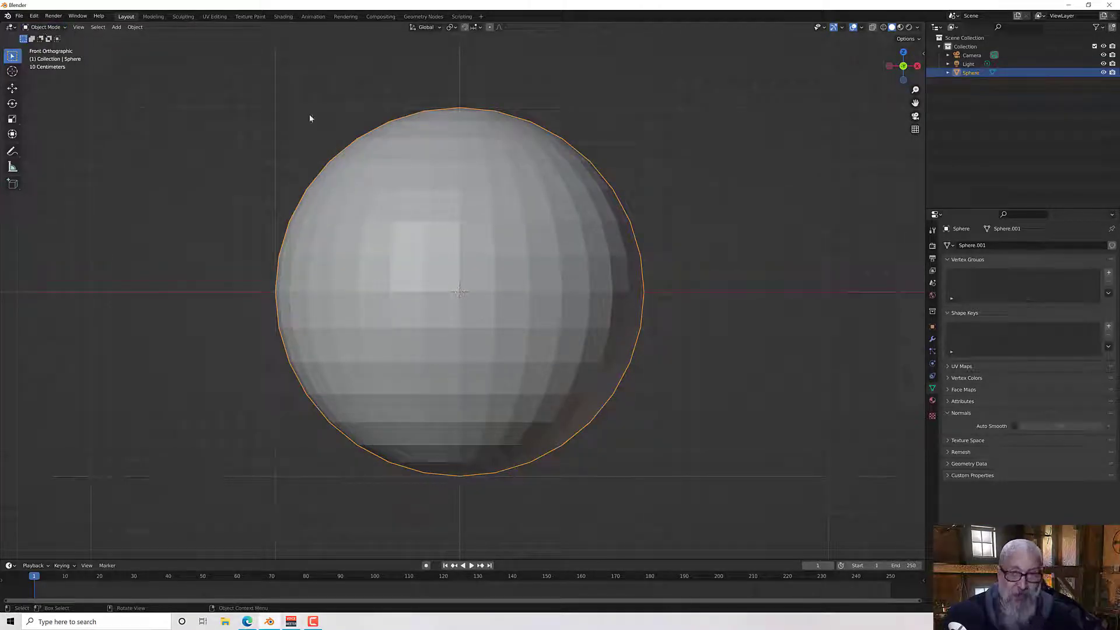
left_click(872, 26)
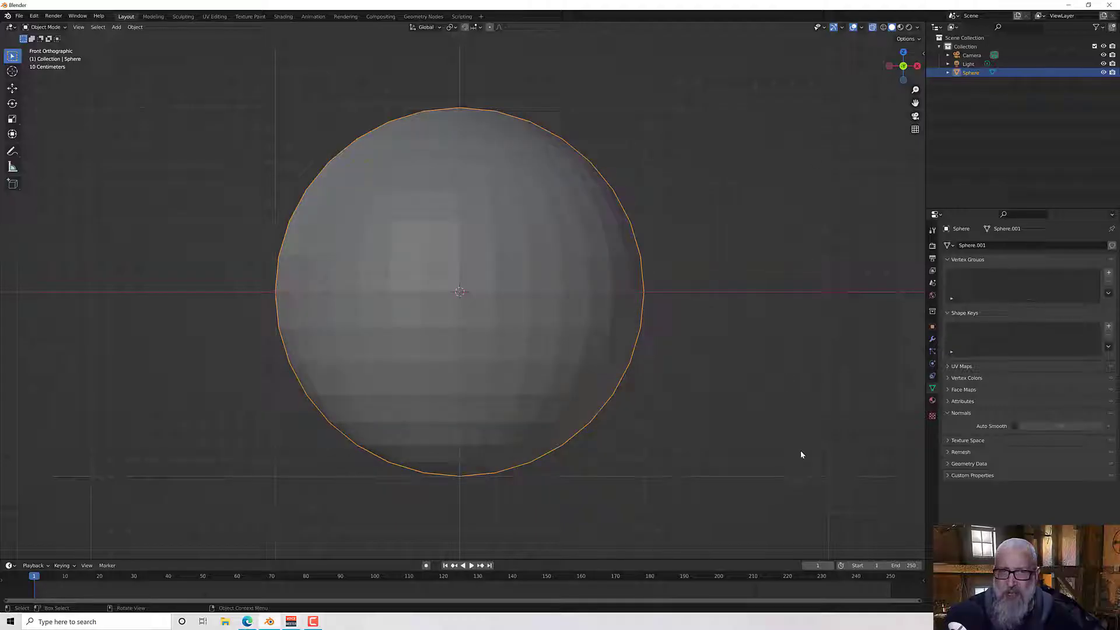
left_click_drag(826, 484, 207, 290)
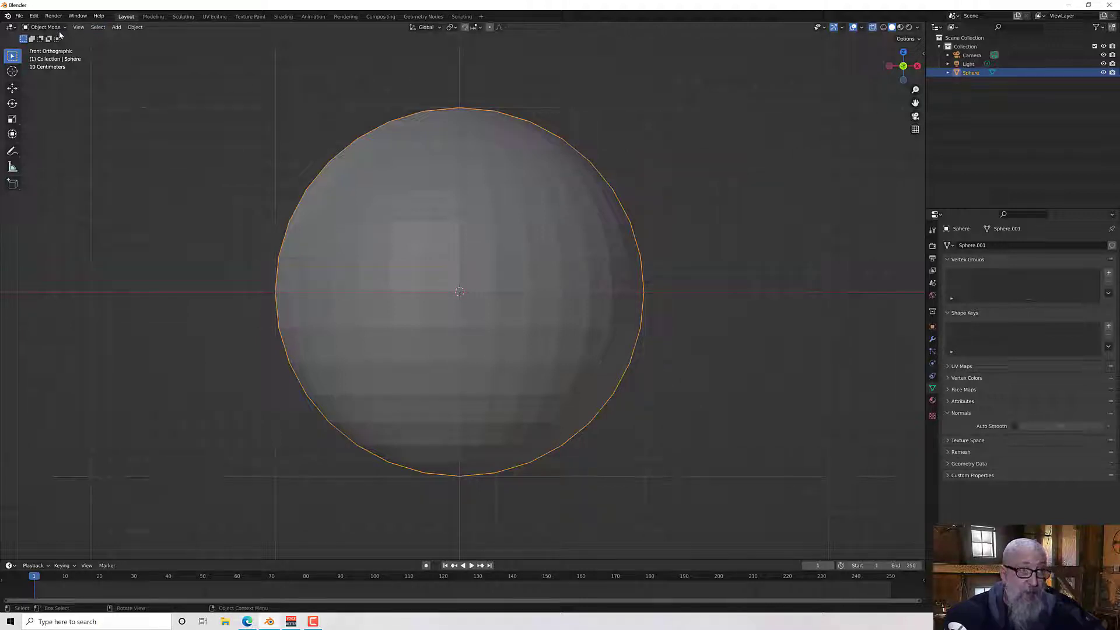
middle_click_drag(149, 76, 157, 79)
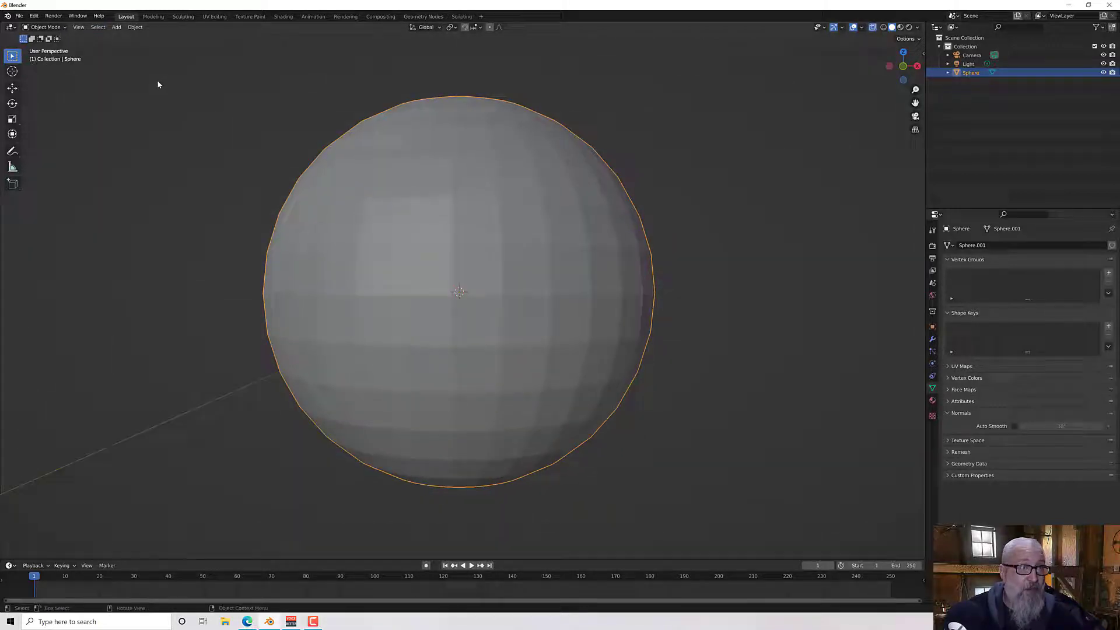
In Edit Mode from front view, box-select the sphere's lower half and delete those faces.
key("Tab")
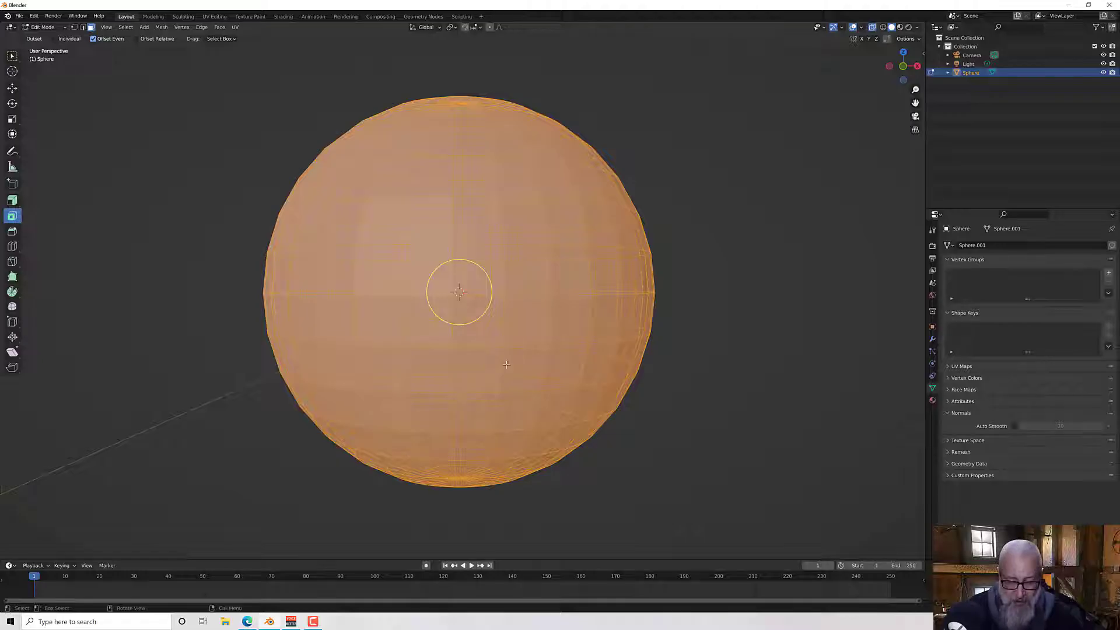
key("KP_1")
key("alt+a")
left_click_drag(743, 523, 242, 289)
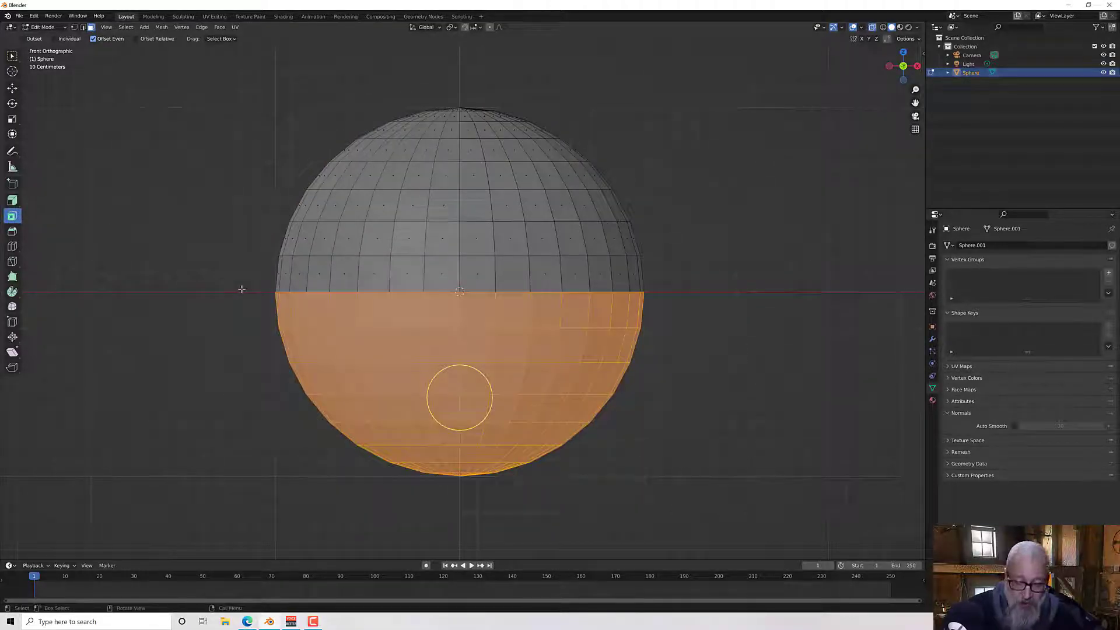
key("x")
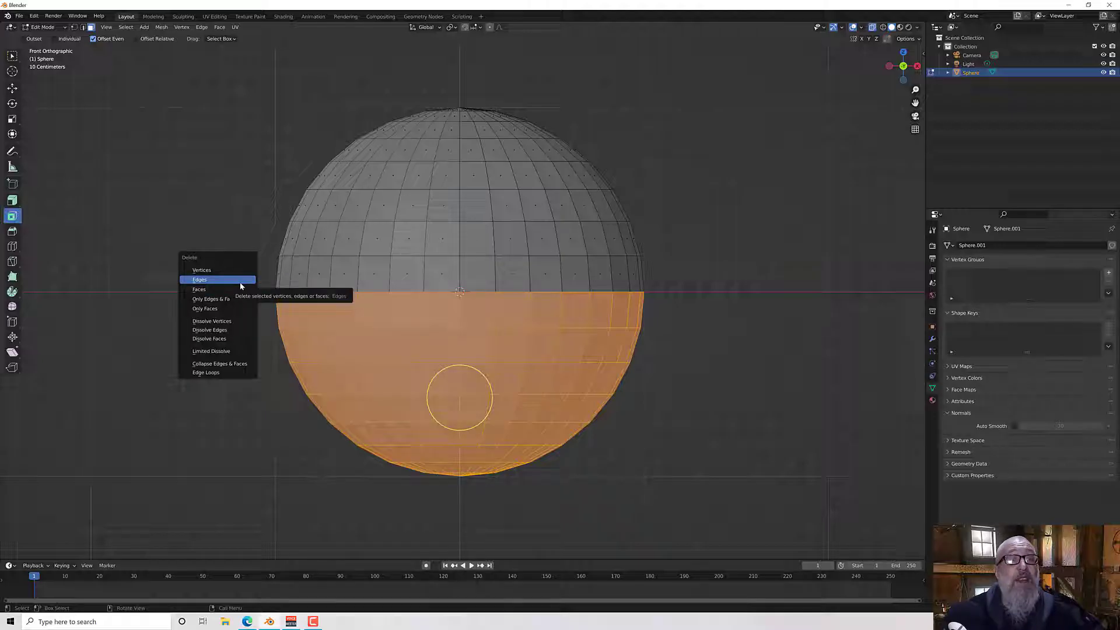
left_click(238, 290)
middle_click_drag(236, 292, 269, 262)
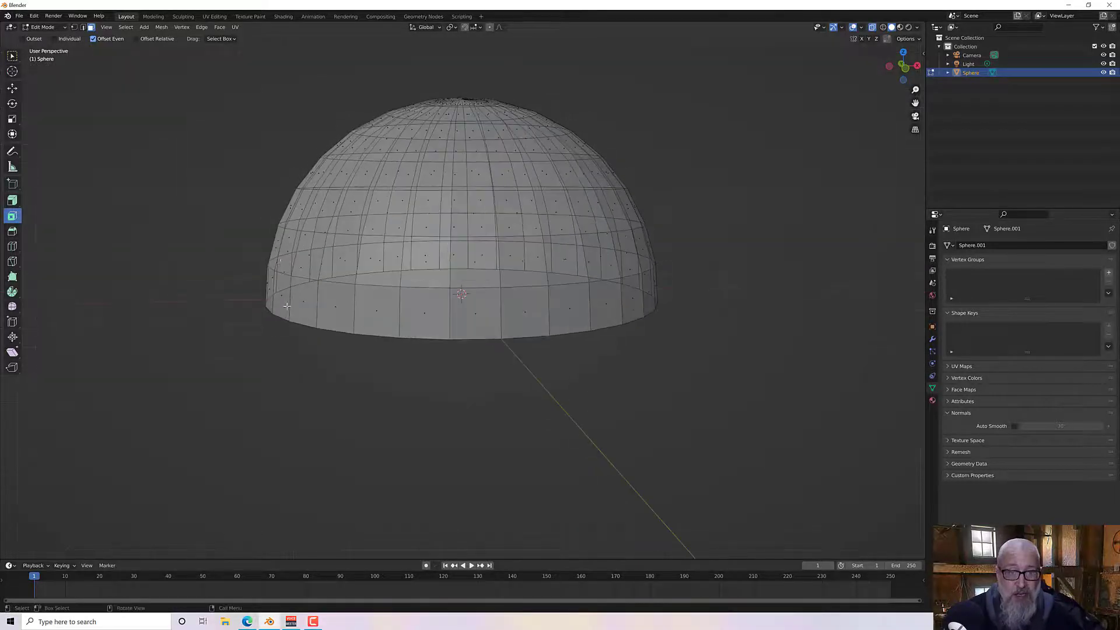
left_click(83, 27)
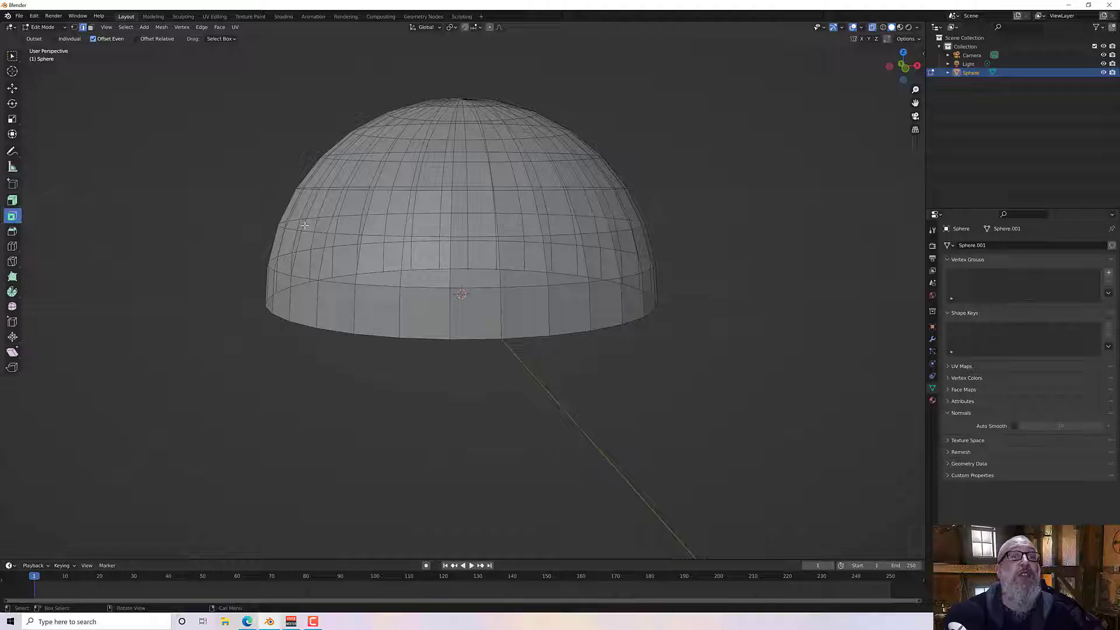
Extrude the dome's bottom edge loop 0.69 m down, fill the opening, and turn X-ray off.
left_click(375, 335, "alt")
middle_click_drag(398, 332, 415, 379)
key("e")
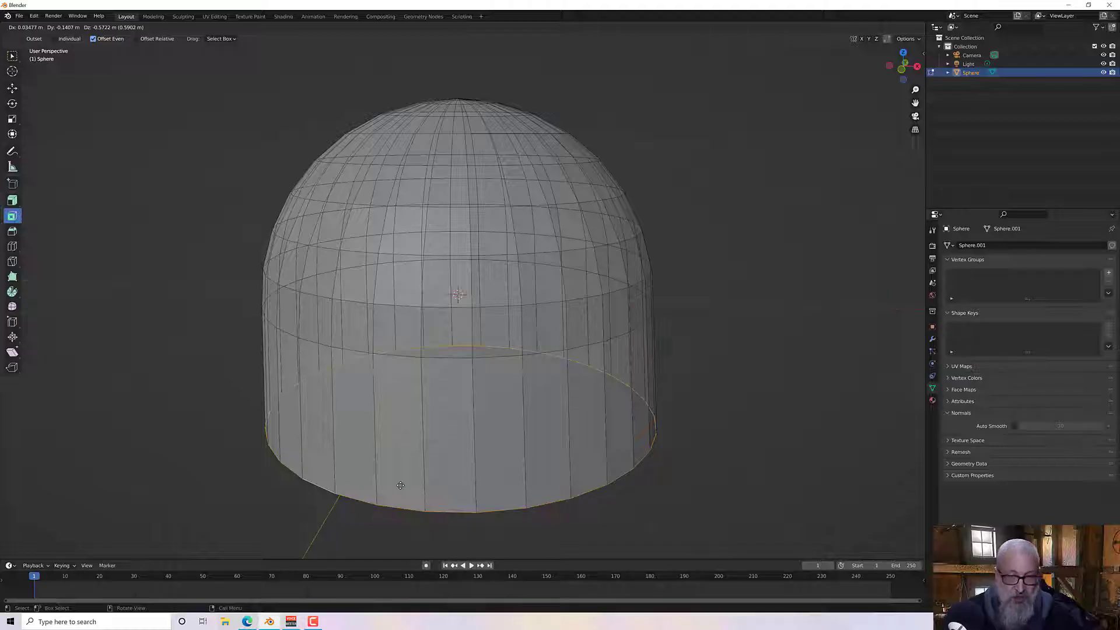
left_click(402, 494)
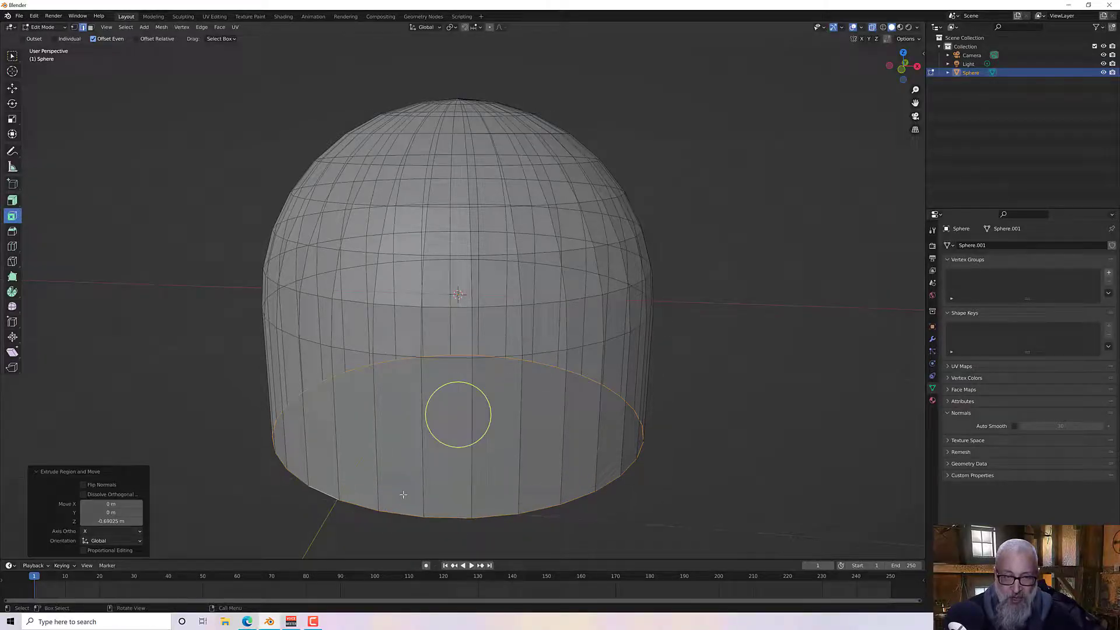
middle_click_drag(403, 494, 379, 414)
key("f")
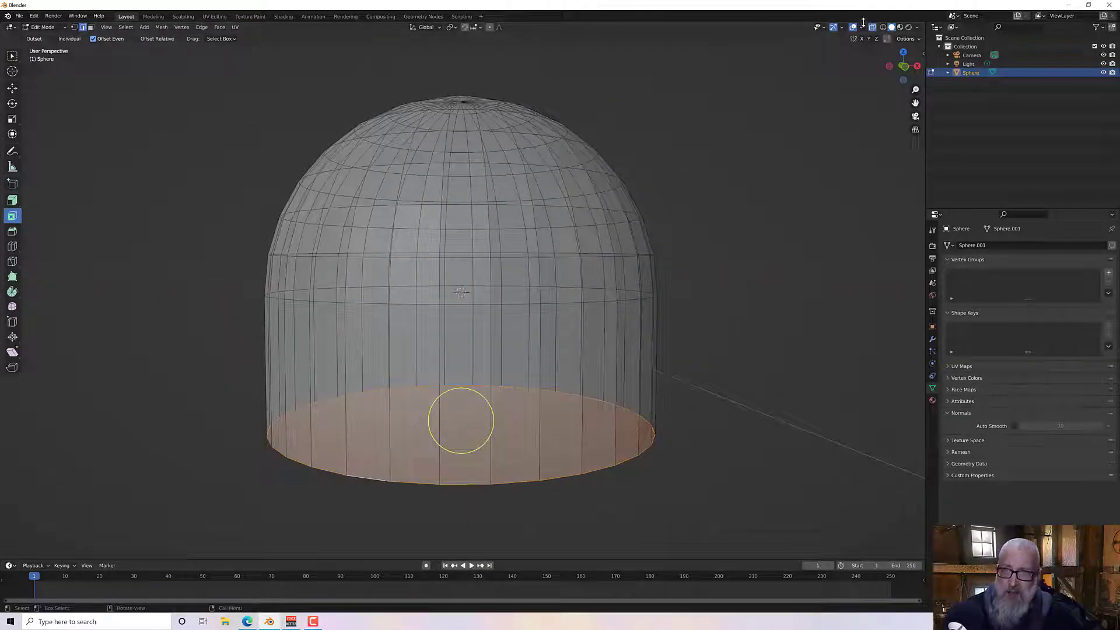
left_click(872, 27)
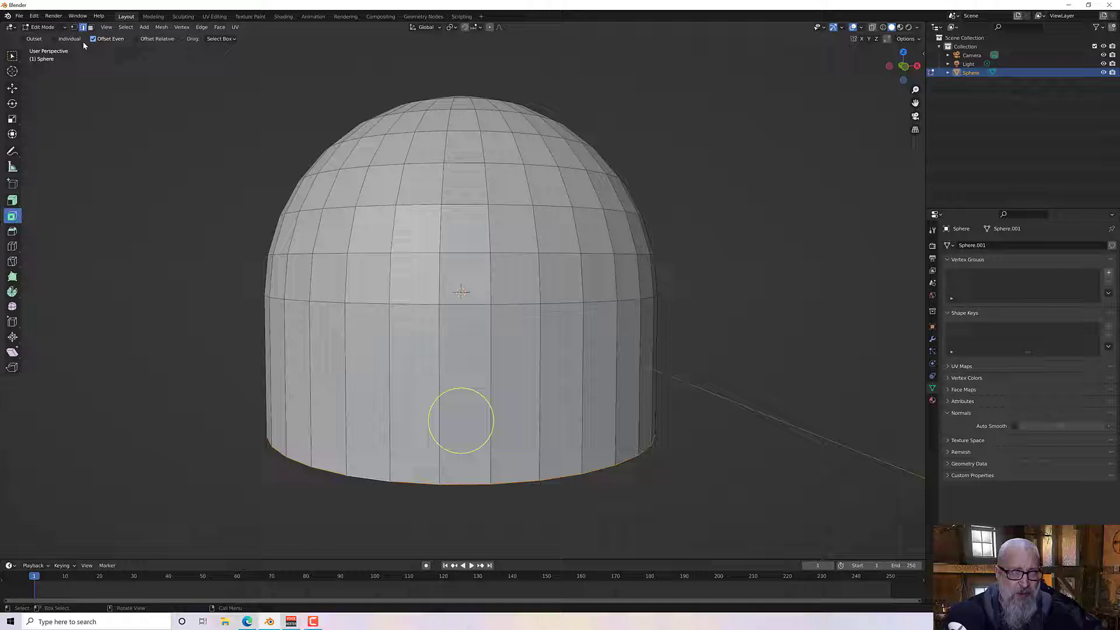
left_click(90, 28)
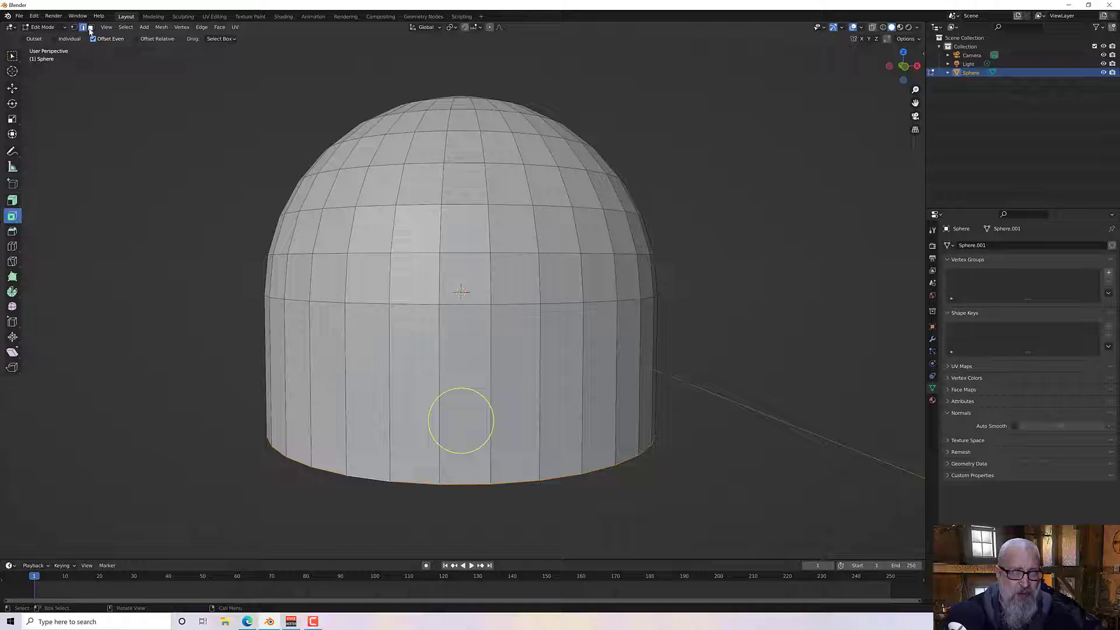
Push the lower wall's face ring outward about 0.53 m with Shrink/Fatten to form a wider drum.
left_click(442, 383, "alt")
middle_click_drag(444, 380, 381, 390)
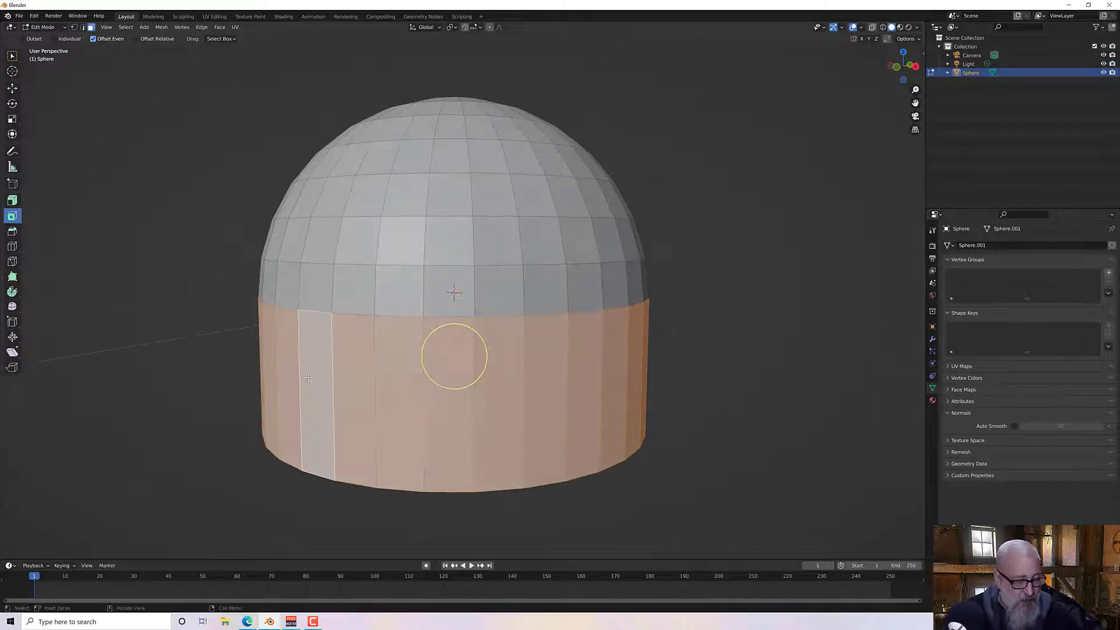
left_click(13, 200)
left_click_drag(428, 350, 400, 311)
scroll(399, 311, "up", 2)
scroll(401, 313, "down", 4)
middle_click_drag(402, 313, 692, 315)
Deselect the faces and return to Object Mode.
left_click(705, 308)
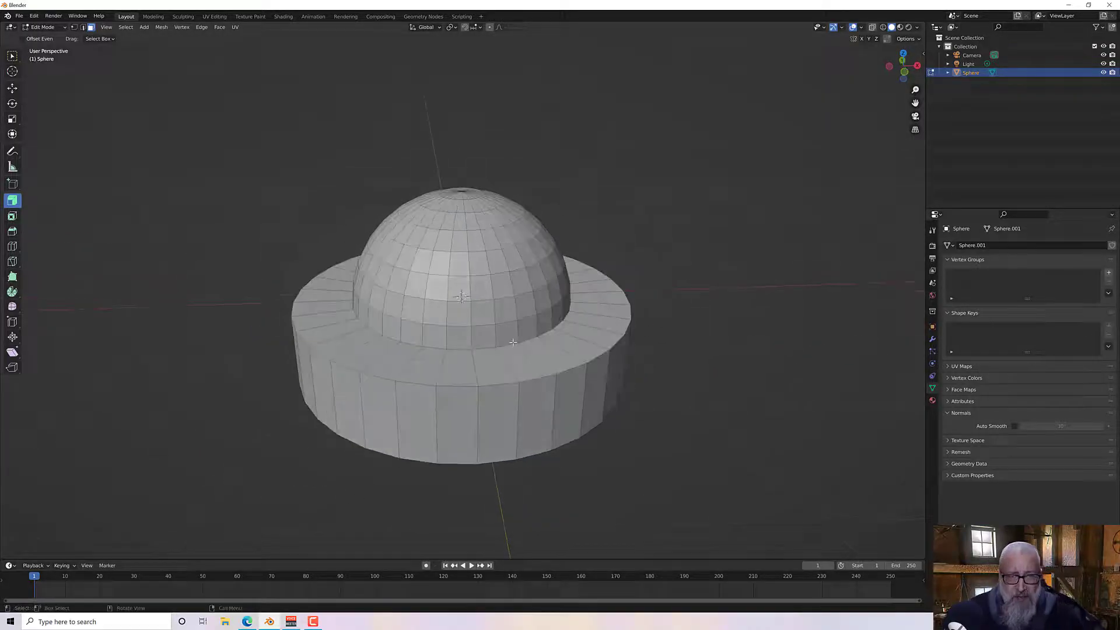
scroll(513, 342, "up", 2)
right_click(504, 257)
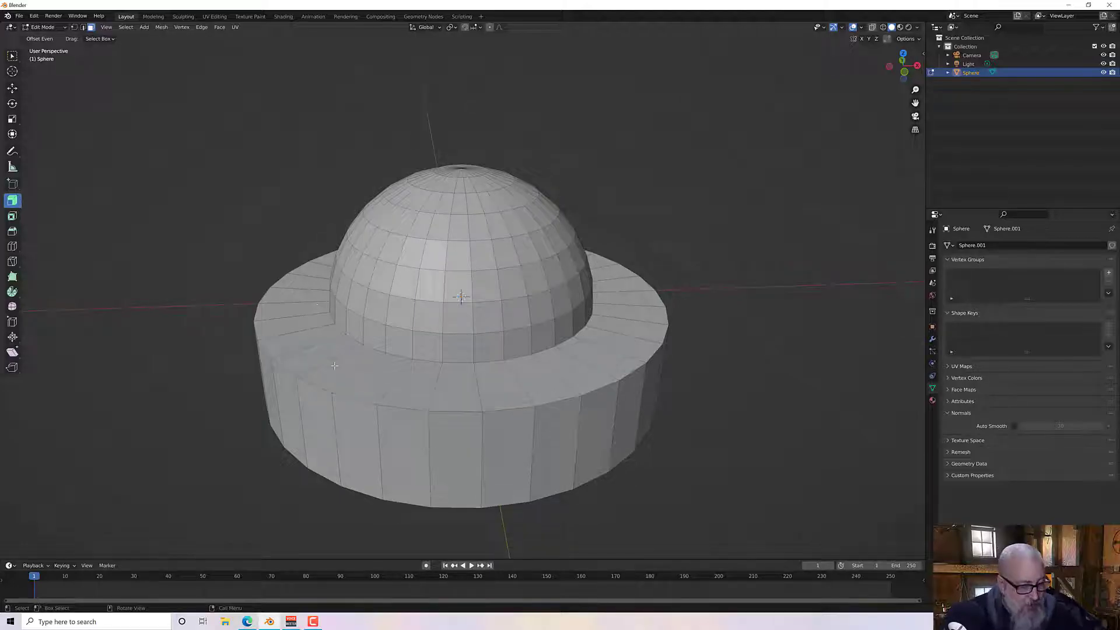
key("Tab")
Select the dome-and-drum object and apply Shade Smooth to all of it.
left_click(449, 286)
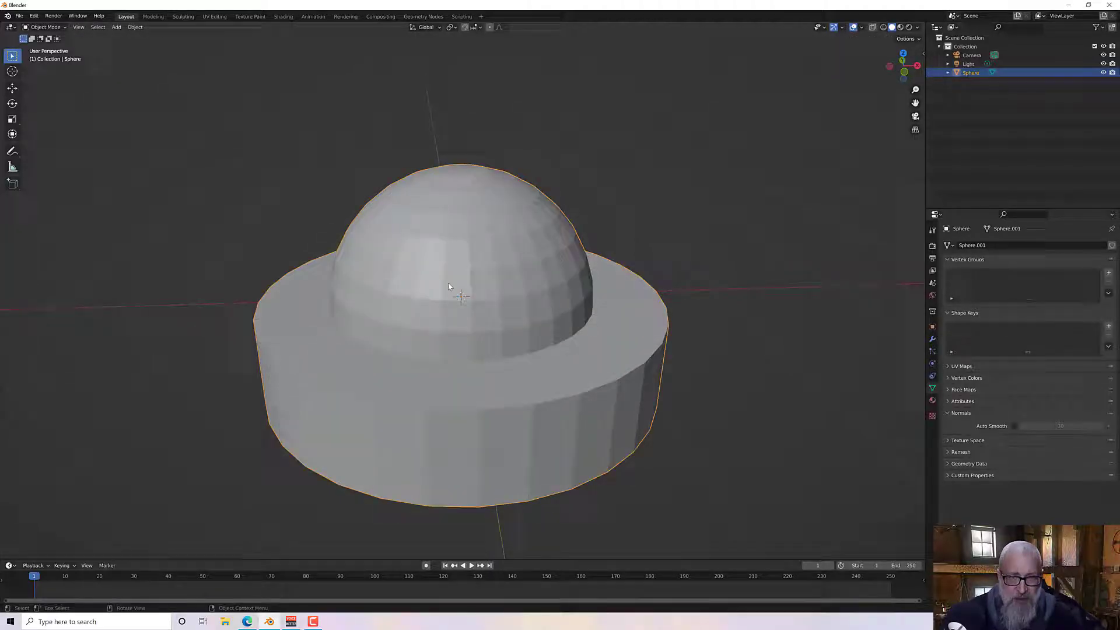
right_click(448, 284)
left_click(410, 272)
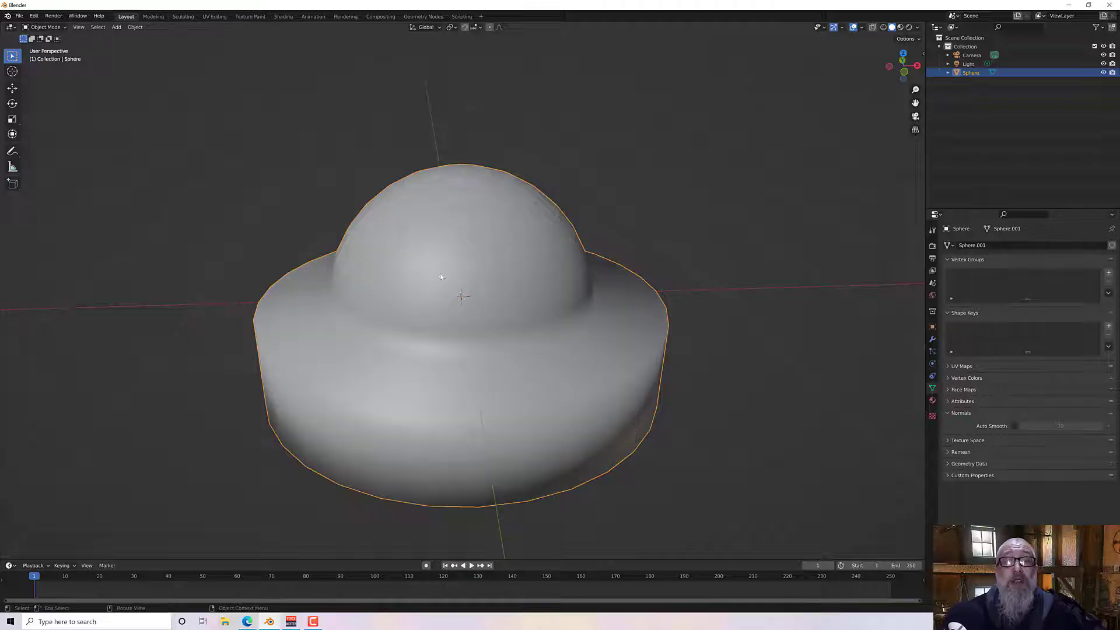
middle_click_drag(414, 274, 467, 315)
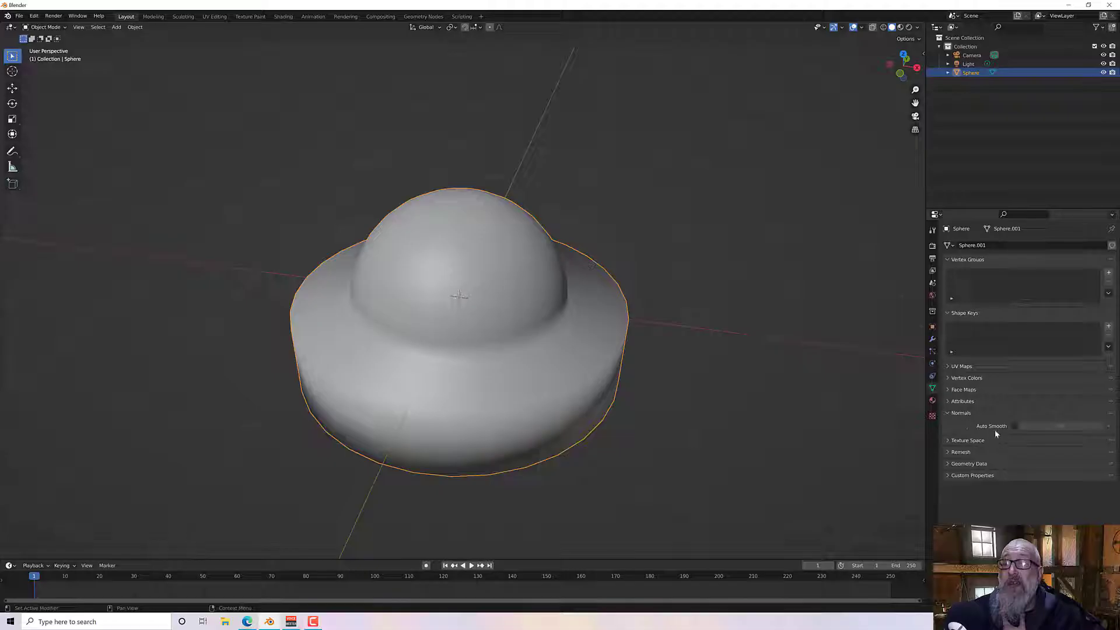
left_click(1014, 426)
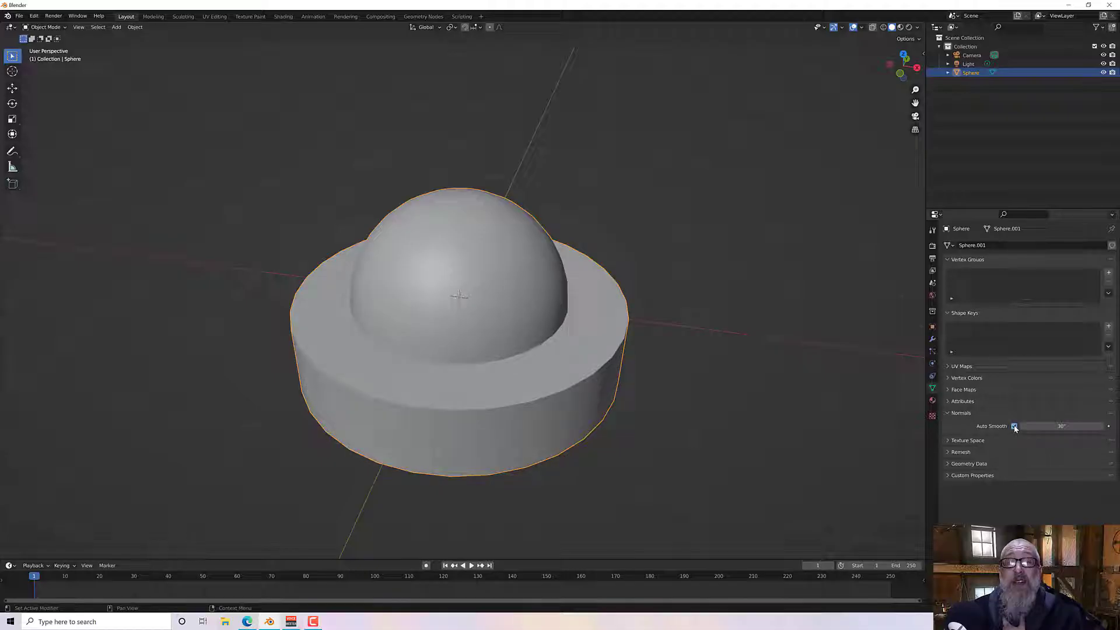
mouse_move(706, 404)
middle_mouse_down()
mouse_move(702, 368)
mouse_move(710, 402)
middle_mouse_up()
scroll(642, 393, "up", 1)
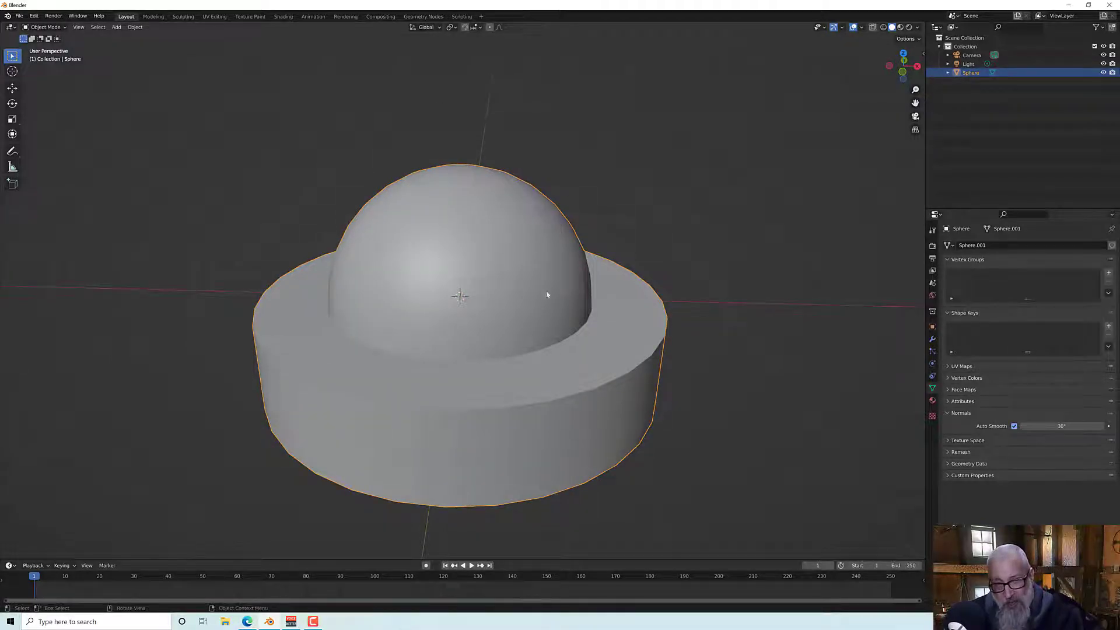
middle_click_drag(547, 295, 546, 283)
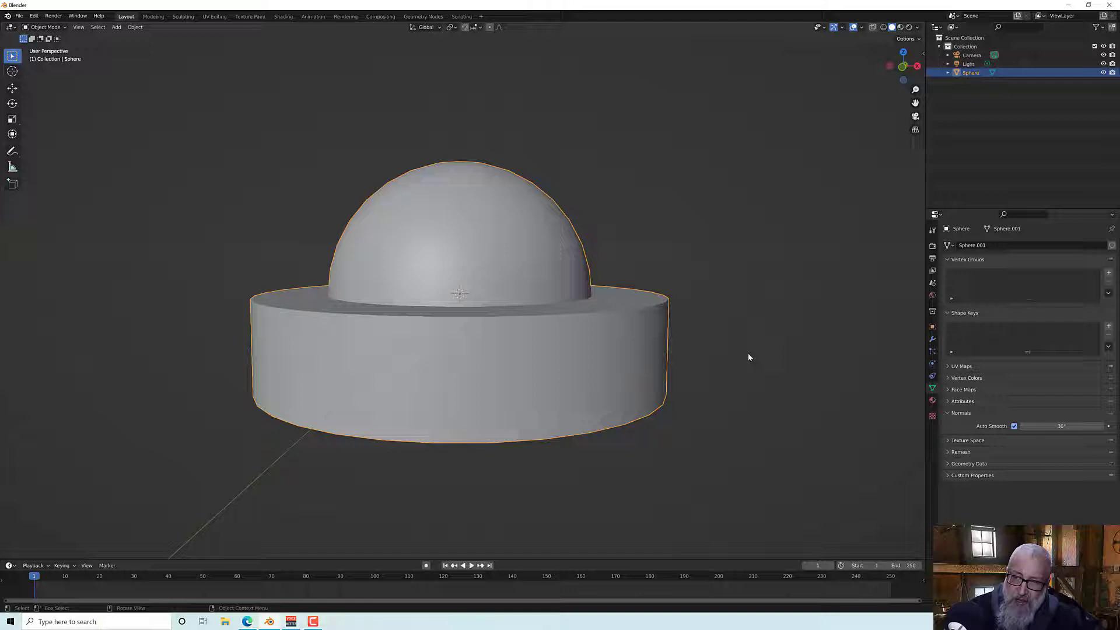
left_click(1059, 426)
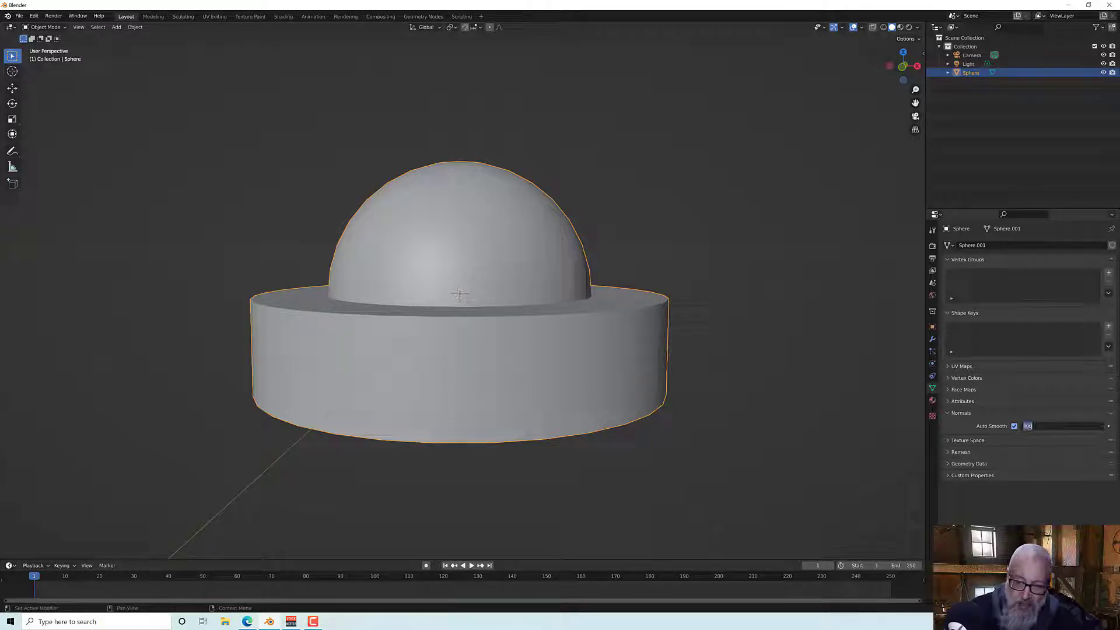
type("90")
key("Return")
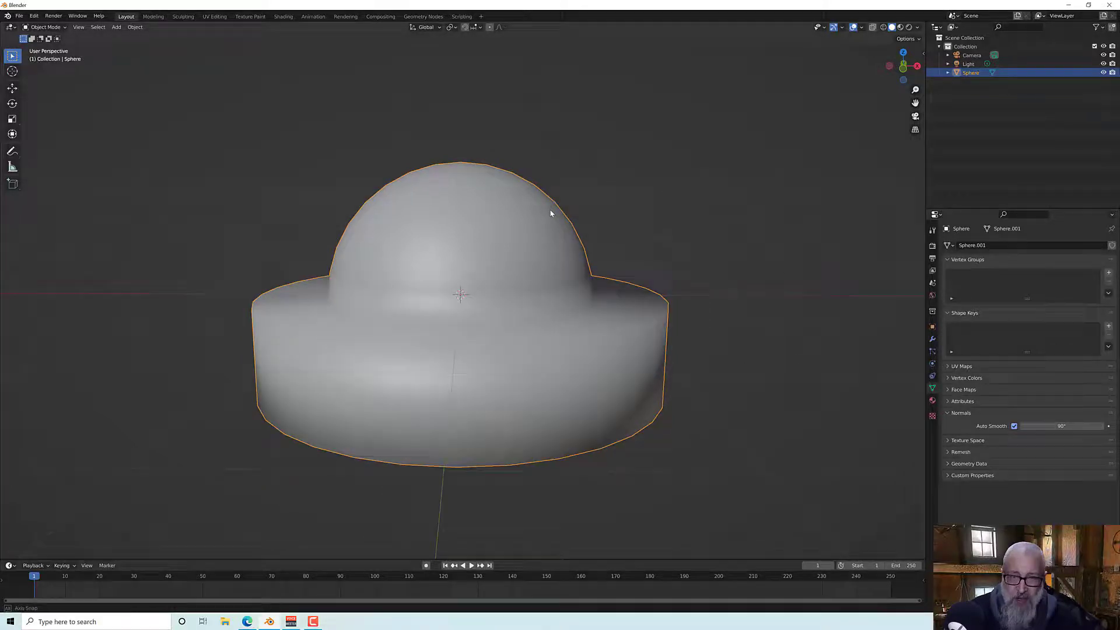
middle_click_drag(550, 213, 286, 195)
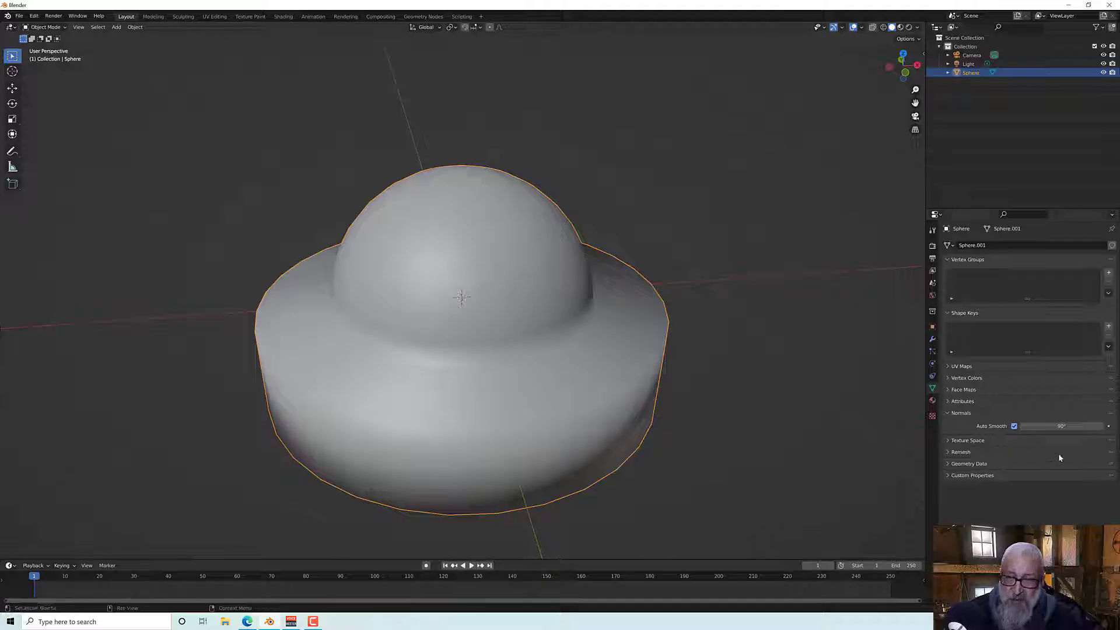
left_click(1058, 426)
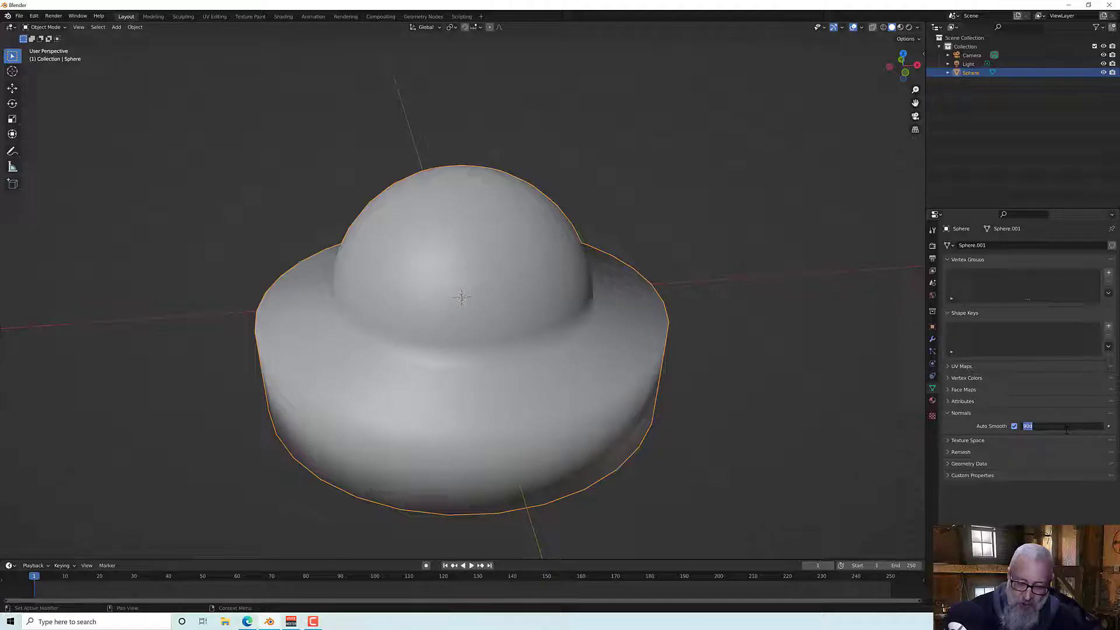
type("10")
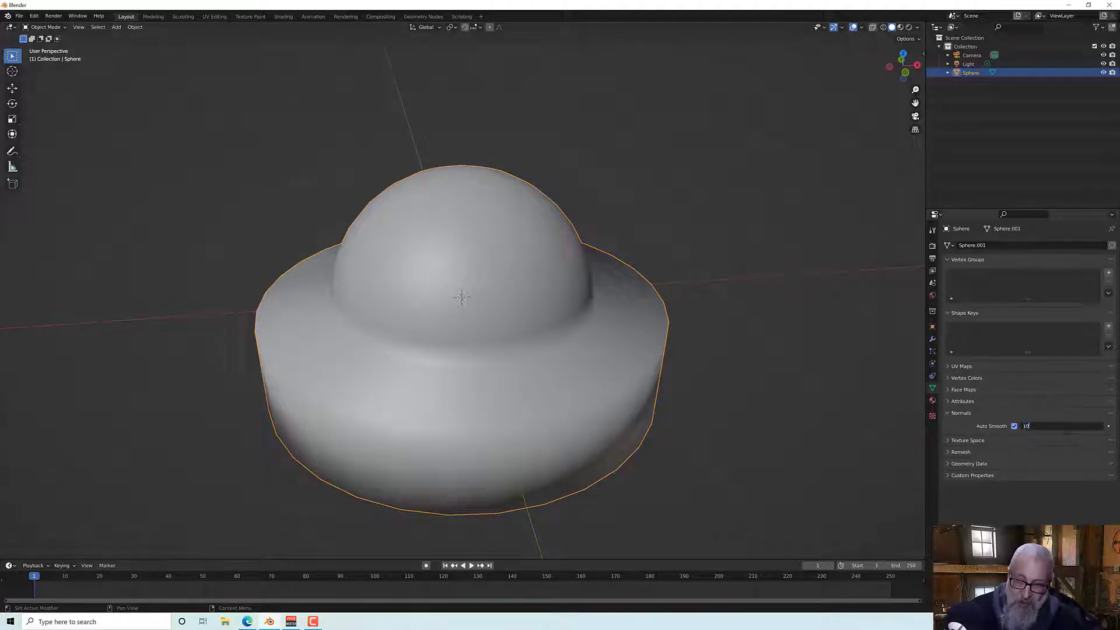
key("Return")
middle_click_drag(608, 252, 620, 271)
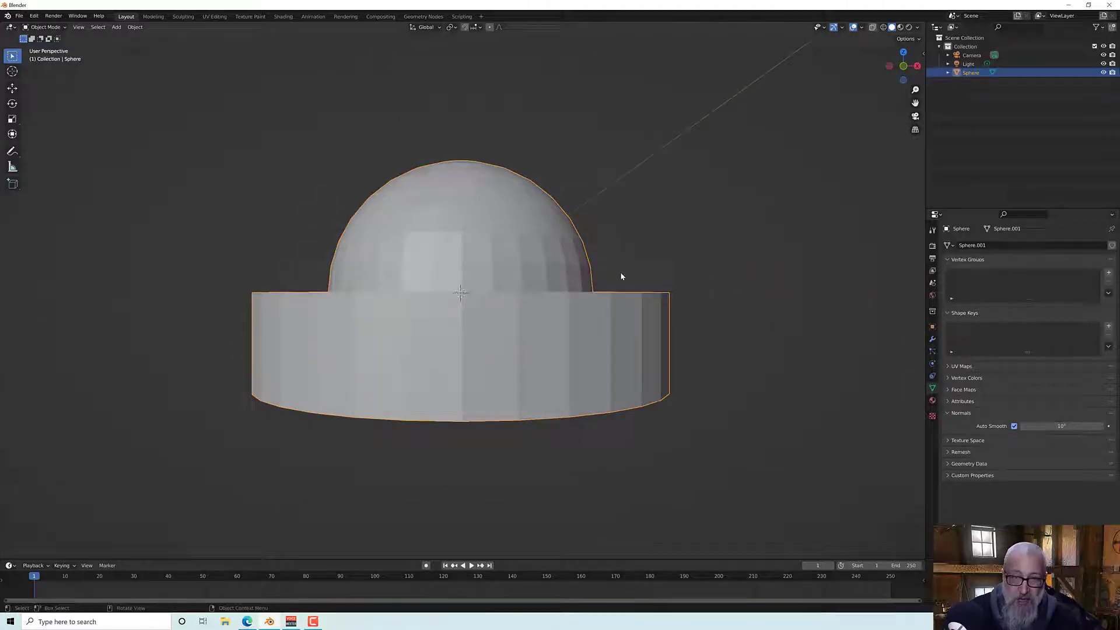
left_click(1065, 432)
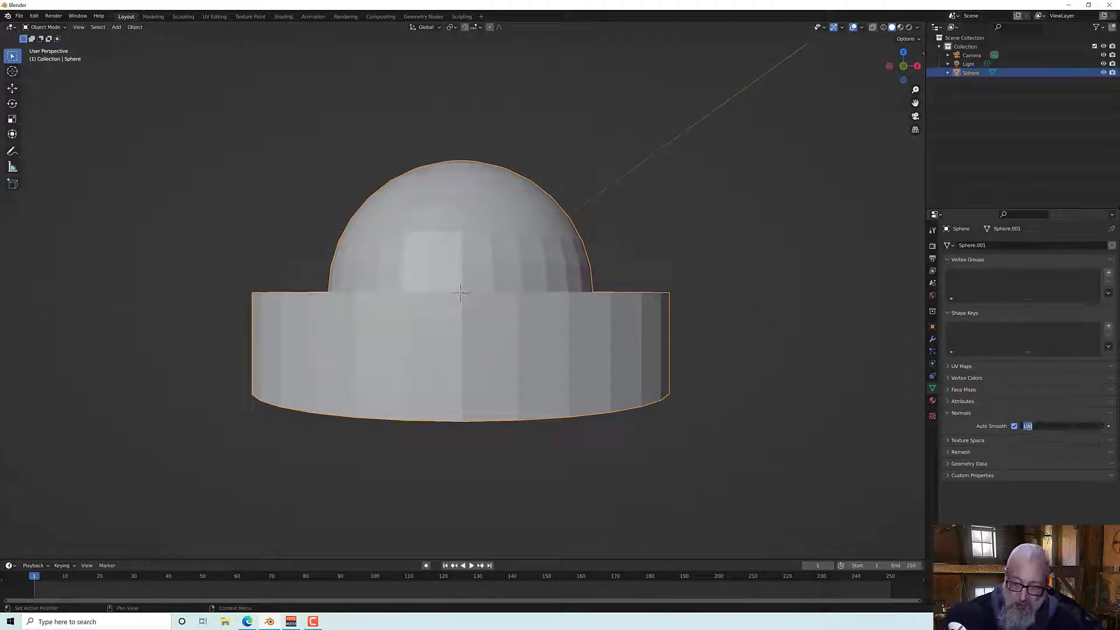
type("30")
key("Return")
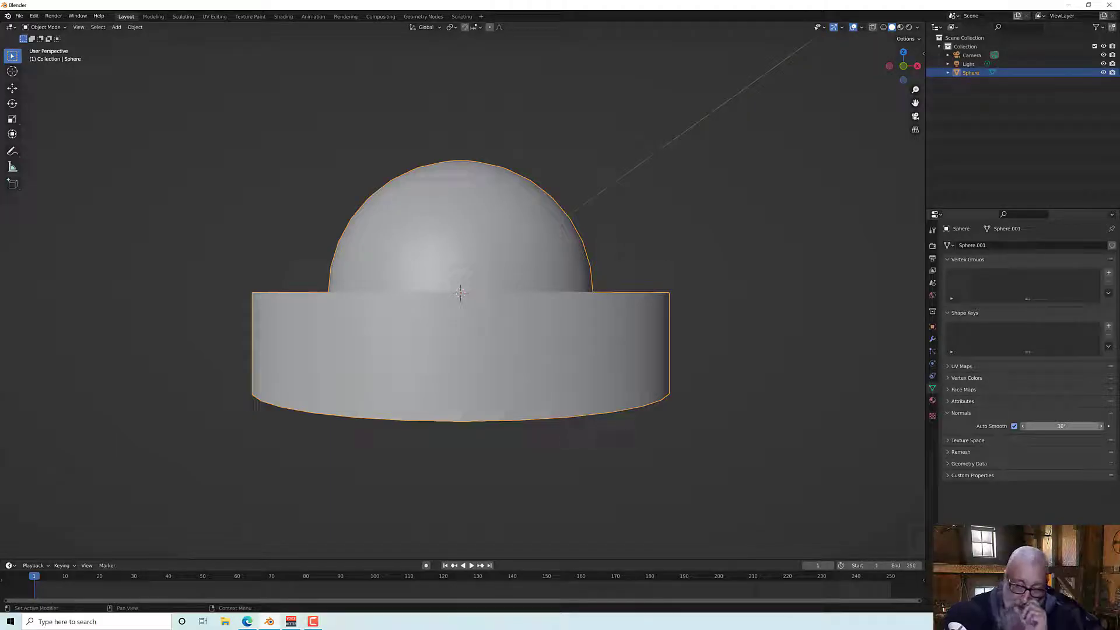
middle_click_drag(690, 257, 660, 278)
scroll(632, 323, "up", 2)
scroll(640, 320, "down", 2)
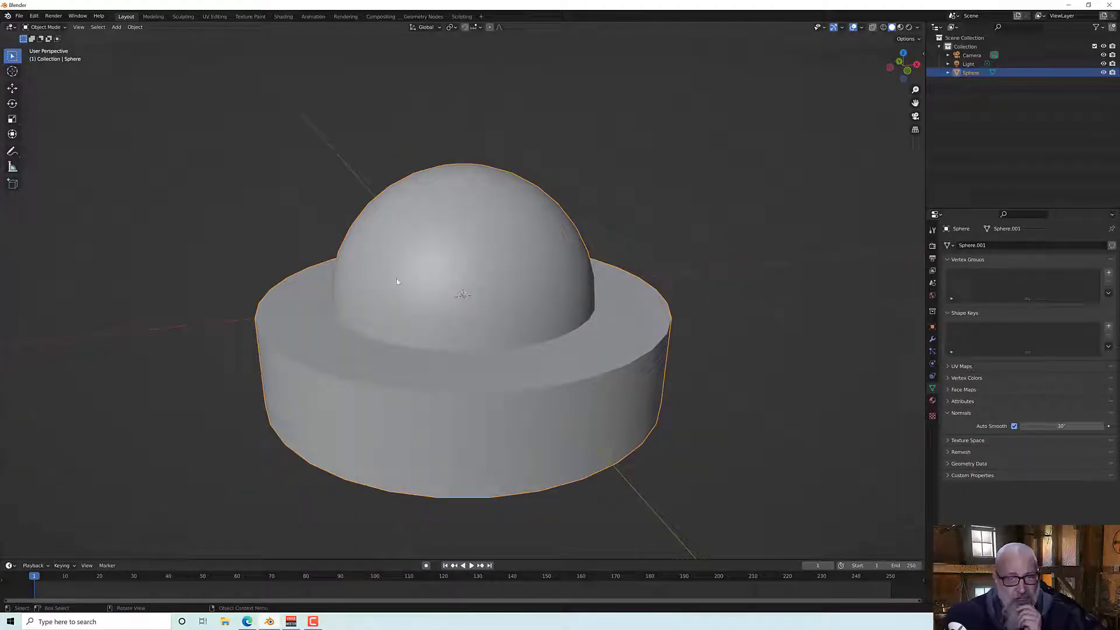
Turn Auto Smooth off and set the whole object back to Shade Flat.
left_click(1014, 426)
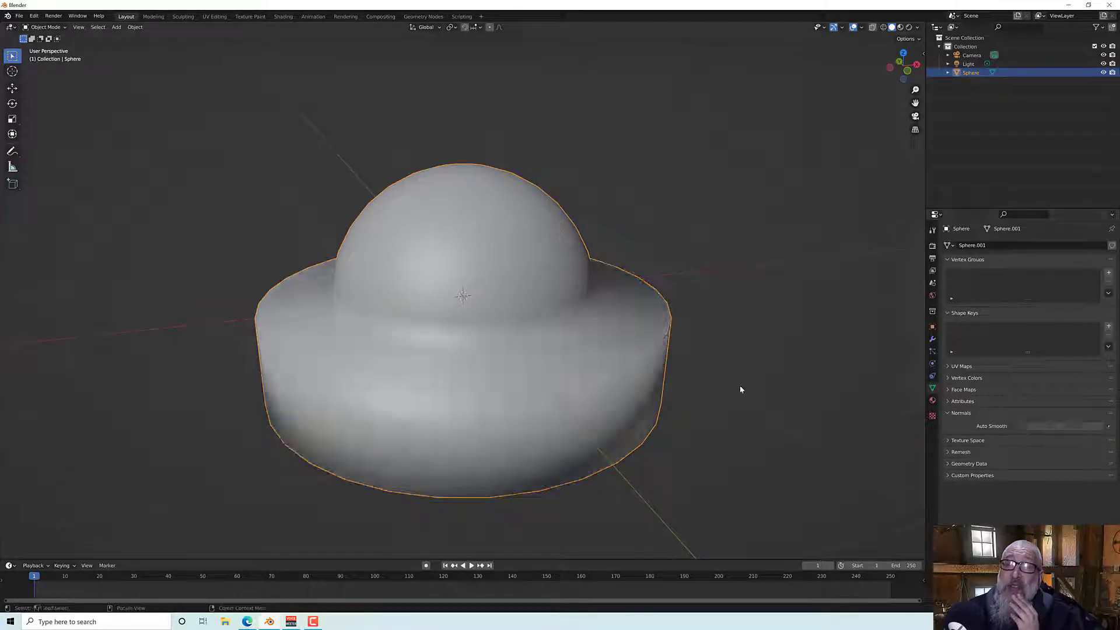
right_click(476, 317)
left_click(480, 323)
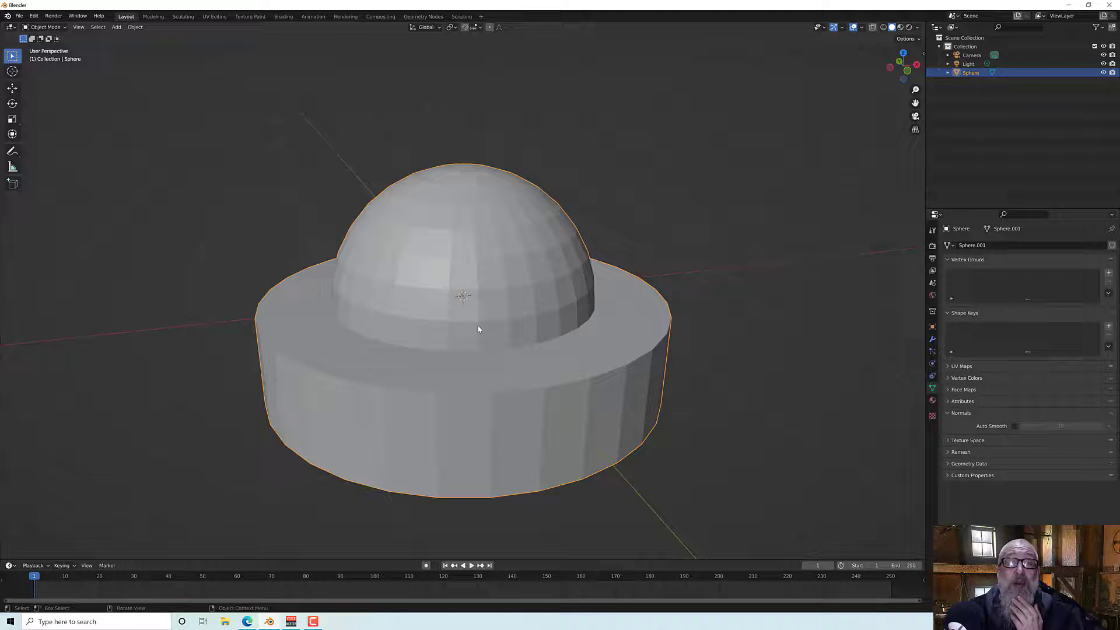
mouse_move(480, 322)
middle_mouse_down()
mouse_move(539, 306)
mouse_move(544, 325)
middle_mouse_up()
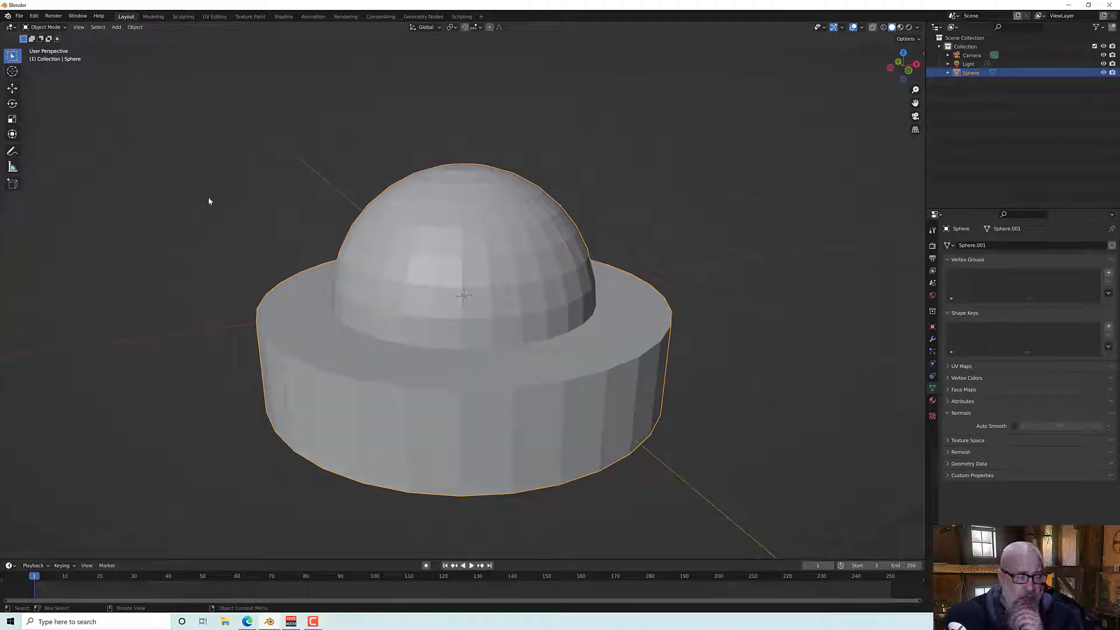
In Edit Mode, select the dome's top pole and grow the selection to the whole dome.
key("Tab")
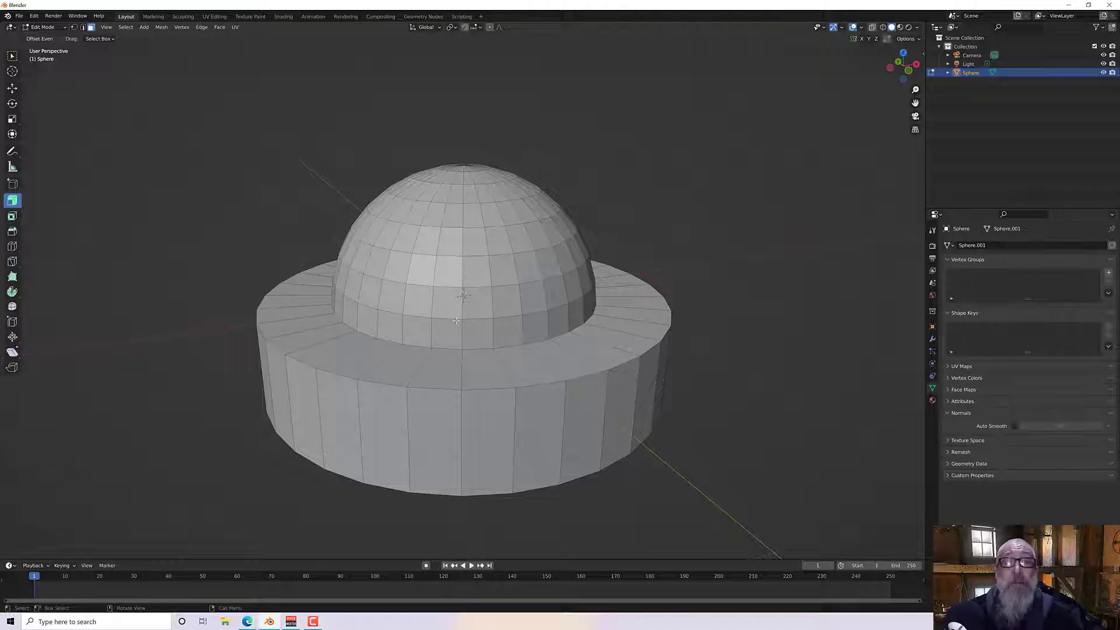
middle_click_drag(549, 215, 466, 284)
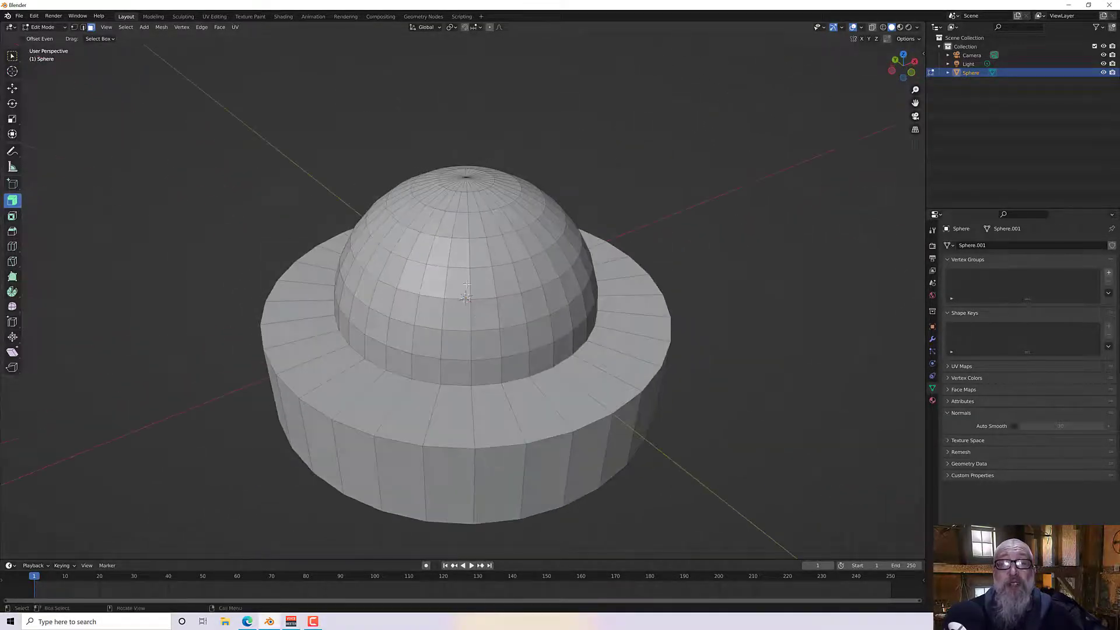
left_click(484, 189)
middle_click_drag(484, 189, 484, 202)
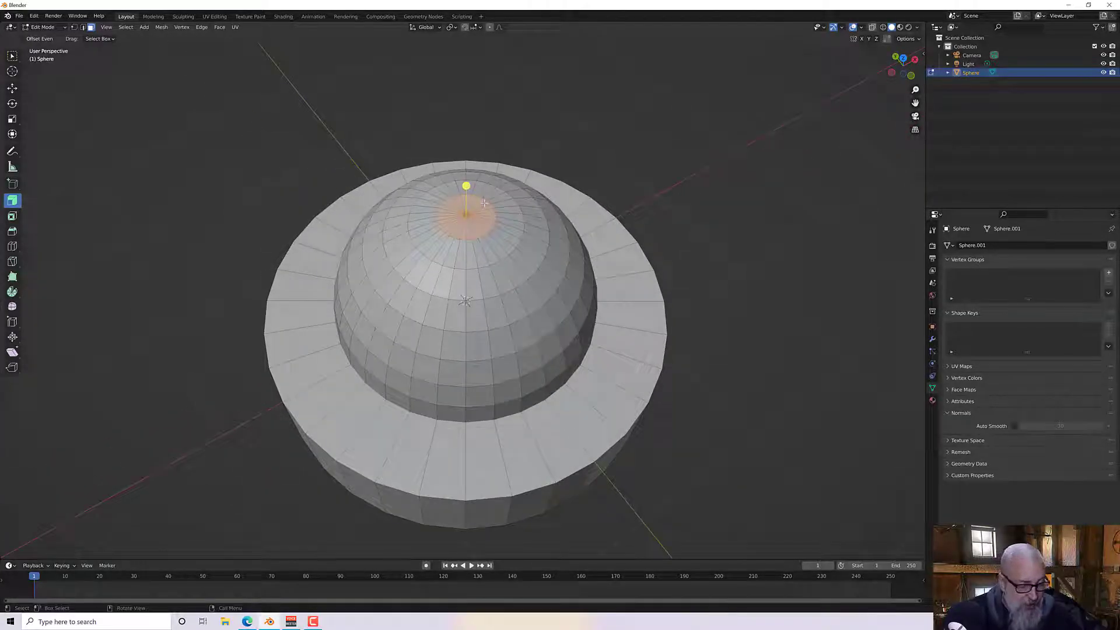
key("ctrl+KP_Add")
key("ctrl+KP_Add")
key("ctrl+KP_Add")
key("ctrl+KP_Add")
key("ctrl+KP_Add")
key("ctrl+KP_Add")
key("ctrl+KP_Add")
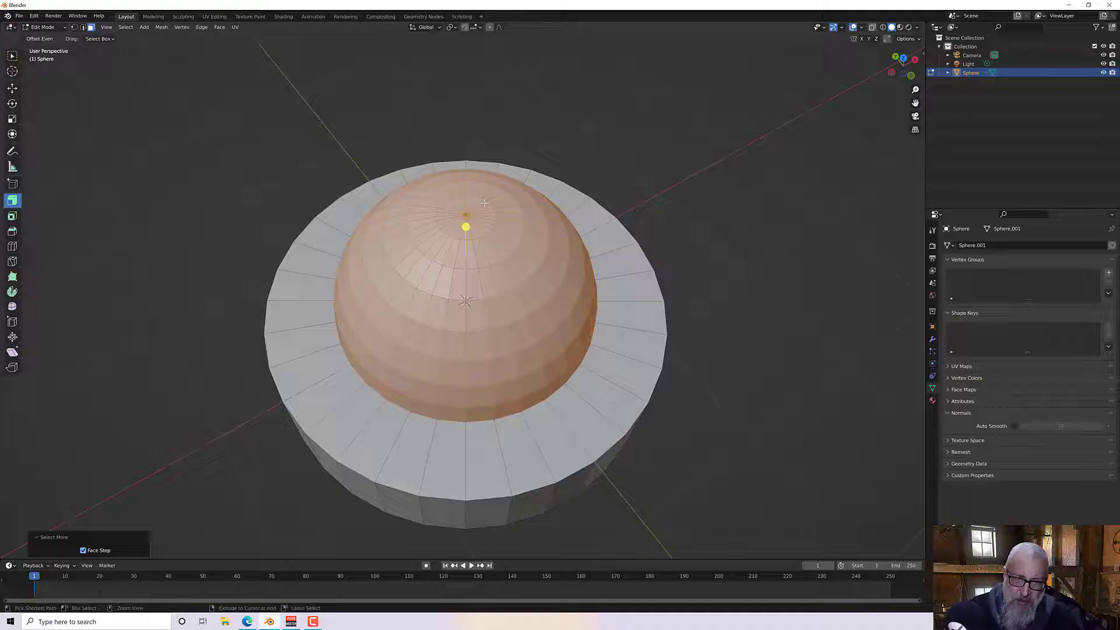
middle_click_drag(484, 202, 517, 254)
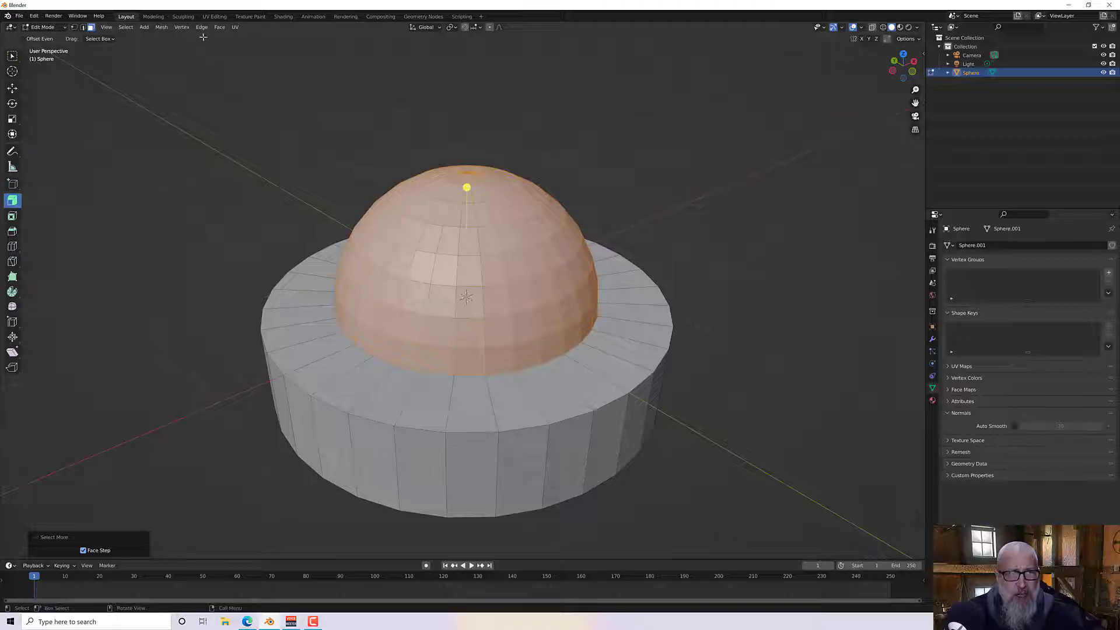
Shade the selected dome faces smooth via Face > Shade Smooth, then deselect.
left_click(219, 27)
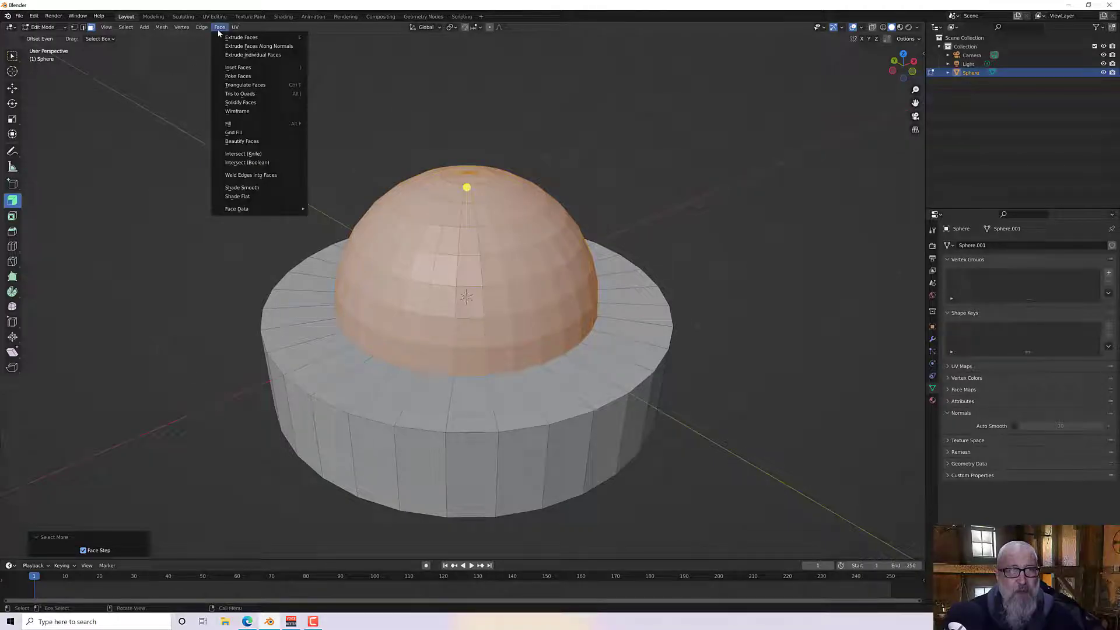
left_click(242, 187)
mouse_move(242, 196)
middle_mouse_down()
mouse_move(283, 220)
mouse_move(249, 240)
mouse_move(208, 239)
mouse_move(311, 351)
middle_mouse_up()
left_click(244, 241)
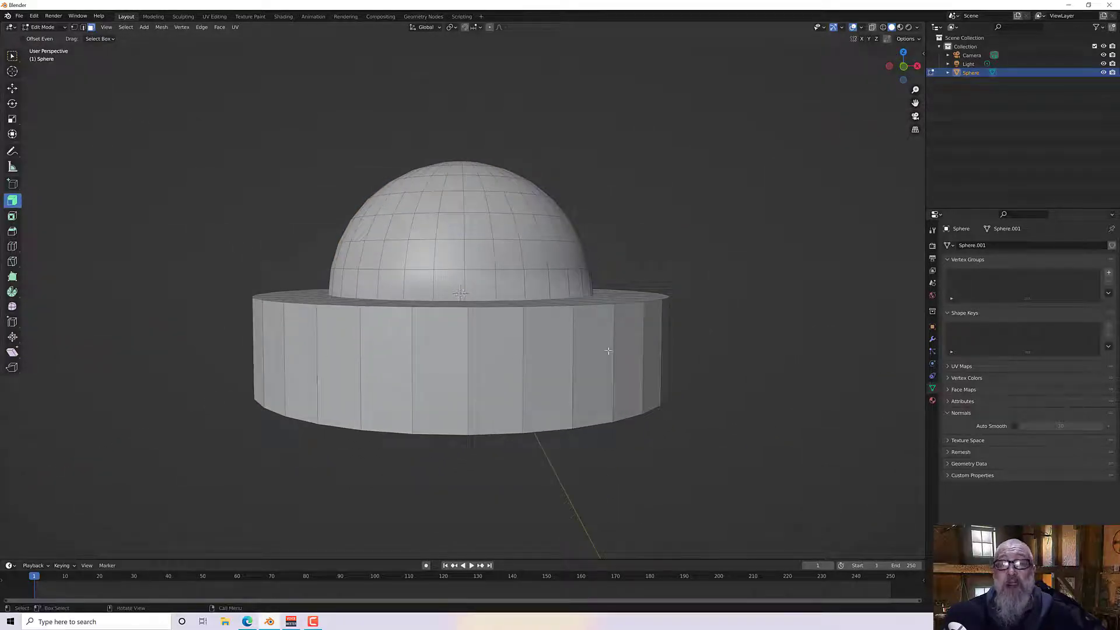
Select the ring of drum side faces and shade them smooth, leaving the ledge top flat.
middle_click_drag(632, 357, 670, 388)
left_click(469, 408)
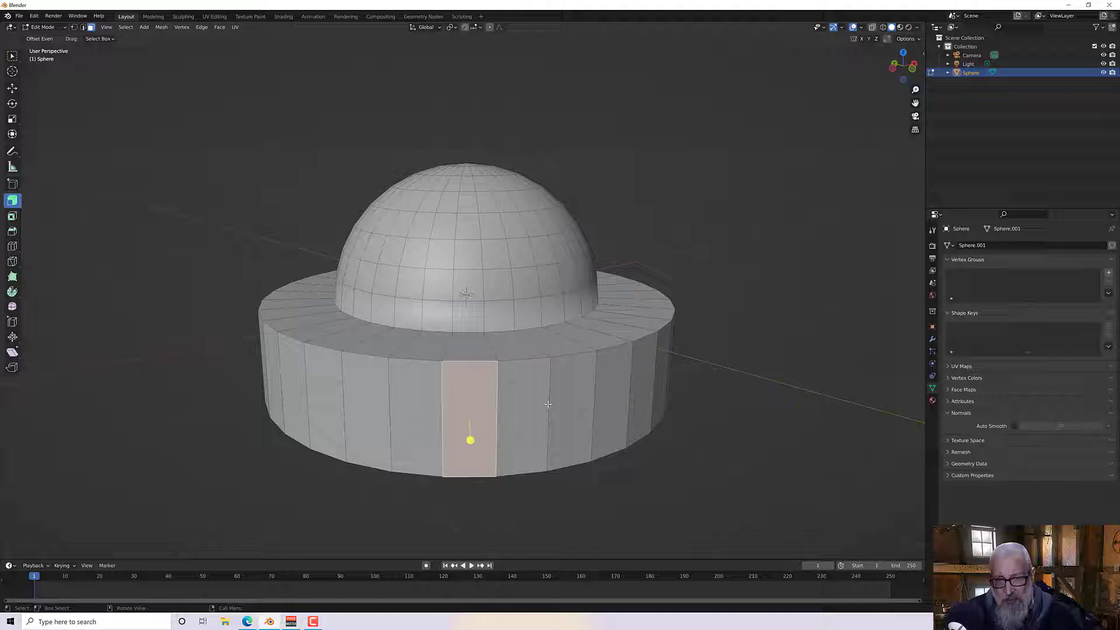
left_click(513, 405, "alt")
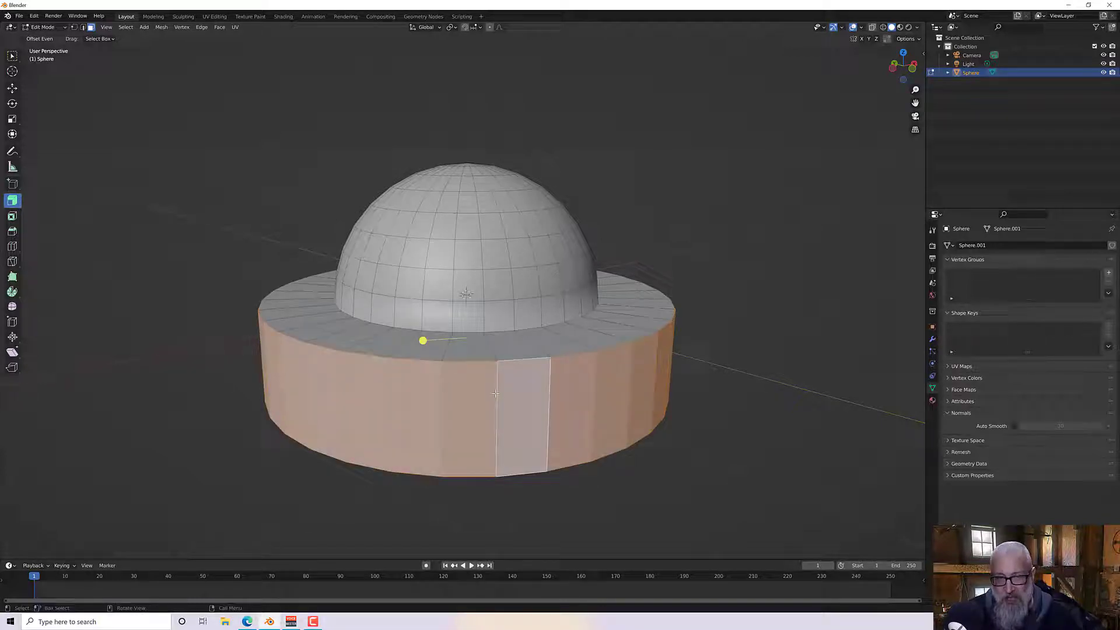
left_click(219, 28)
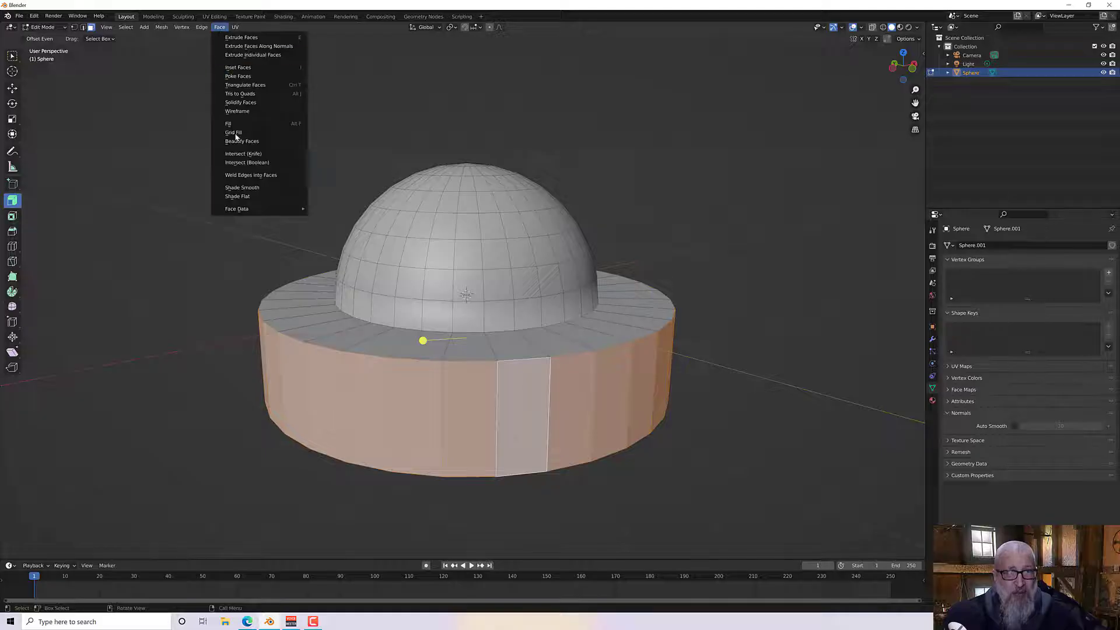
left_click(247, 187)
left_click(187, 290)
middle_click_drag(187, 290, 195, 326)
mouse_move(471, 327)
middle_mouse_down()
mouse_move(472, 355)
mouse_move(442, 296)
mouse_move(457, 373)
middle_mouse_up()
scroll(472, 356, "up", 5)
scroll(465, 350, "down", 2)
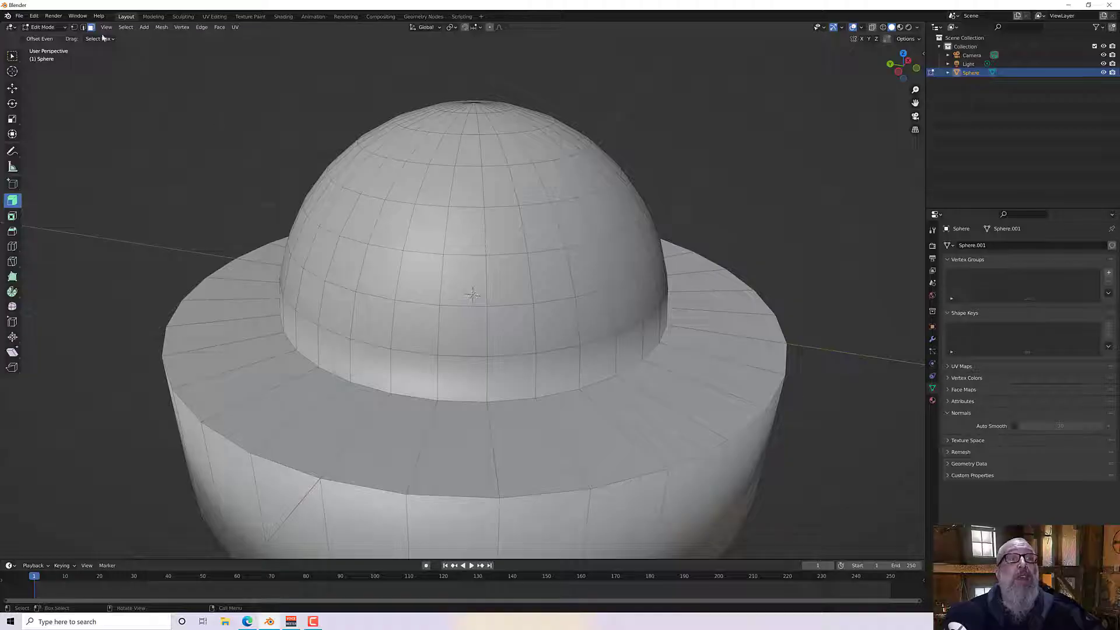
In Edge select mode, pick the dome's base edge loop and start a Ctrl+B bevel.
left_click(82, 27)
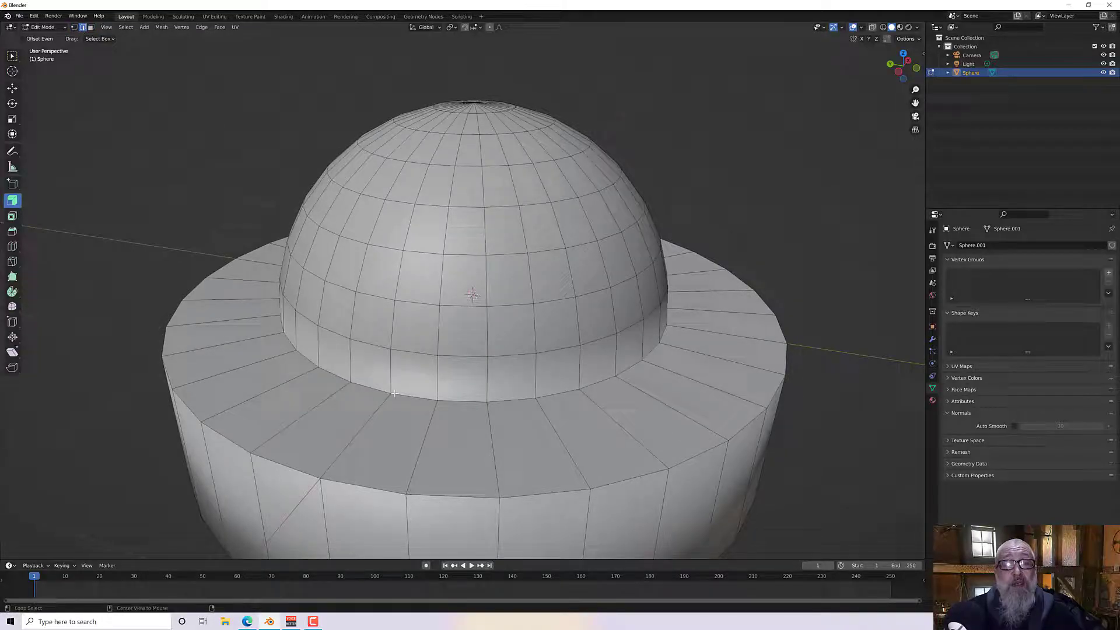
middle_click_drag(395, 395, 402, 391)
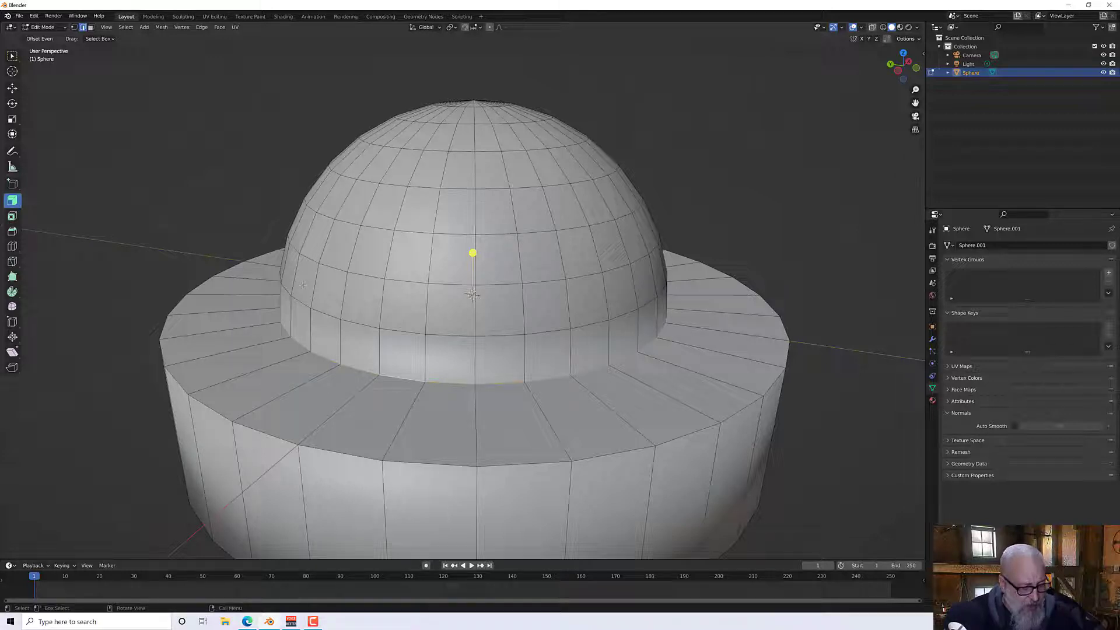
key("ctrl")
key("ctrl+b")
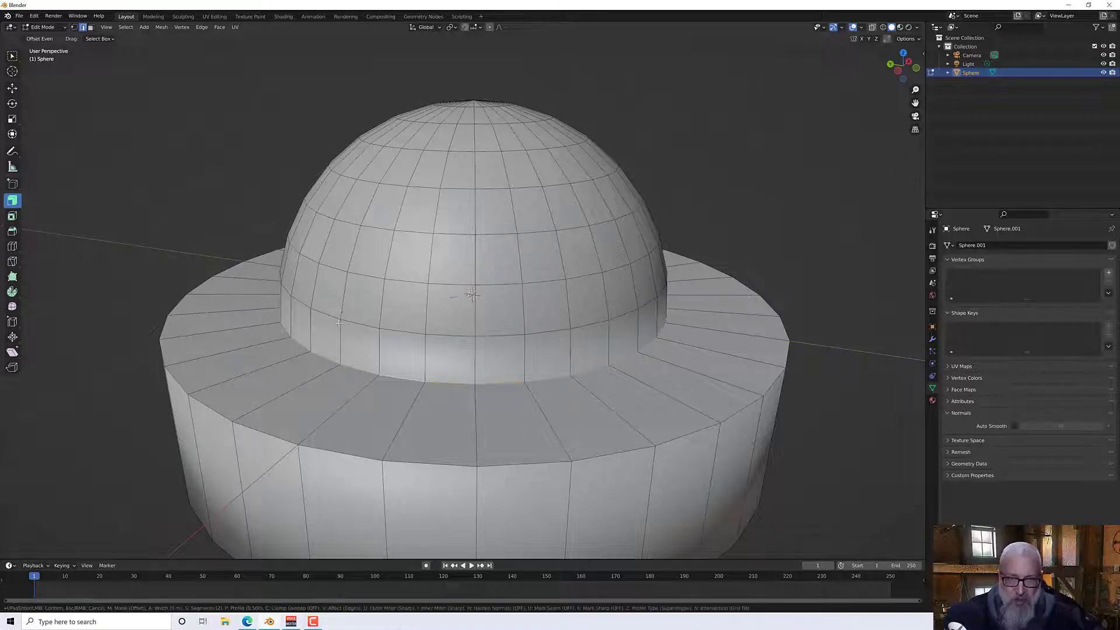
Confirm the dome-seam bevel, set its width to 0.002 m, and zoom in to check it.
left_click(538, 334)
left_click(102, 417)
type("0.002")
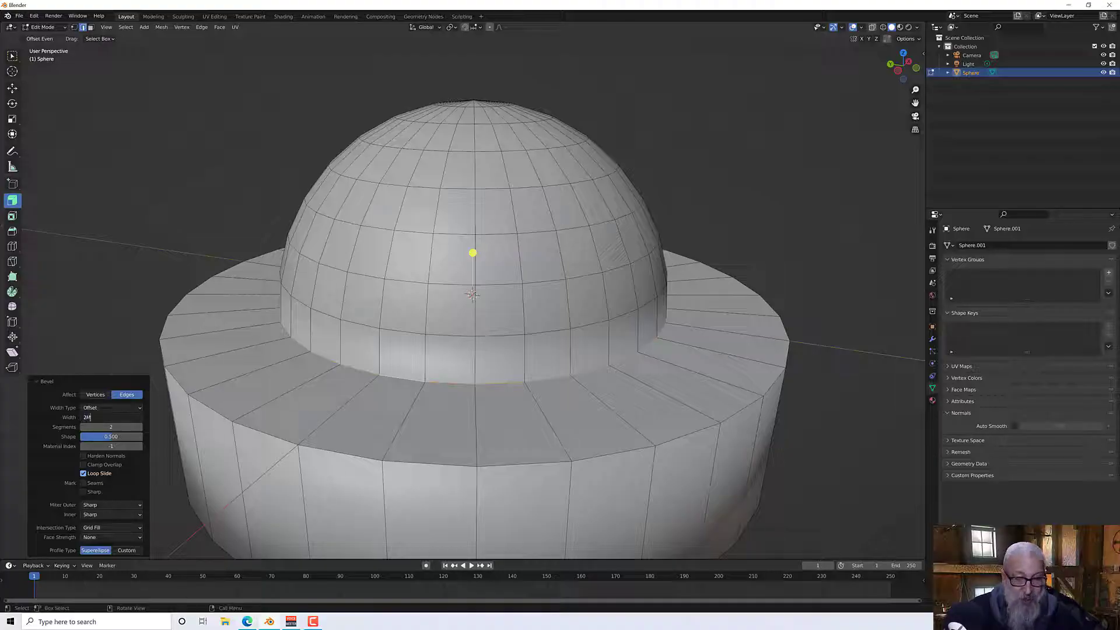
key("Return")
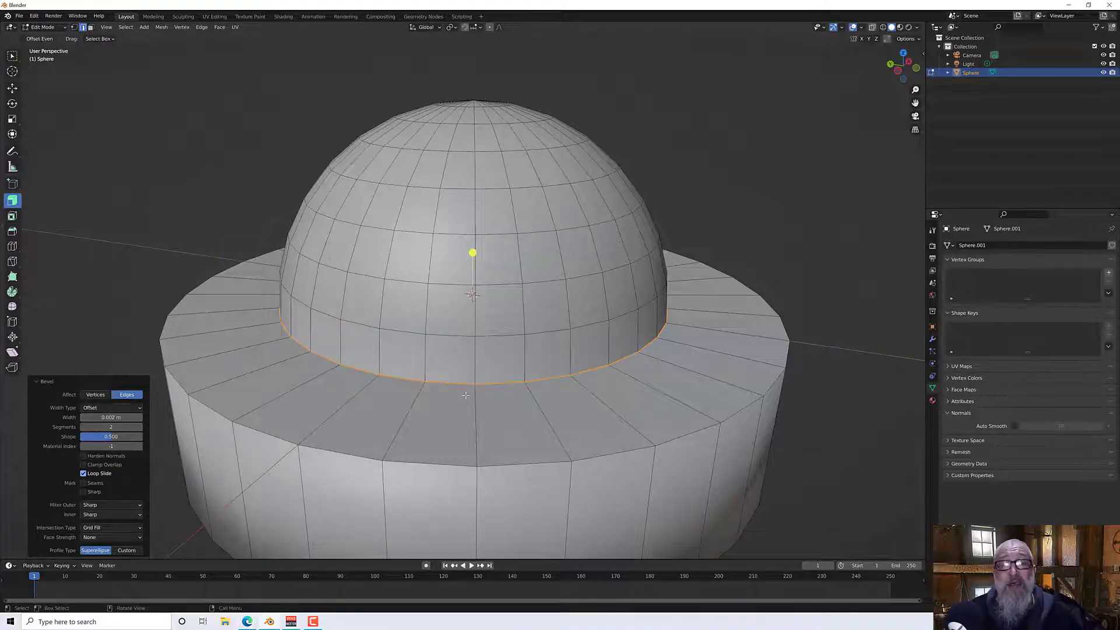
scroll(465, 395, "up", 3)
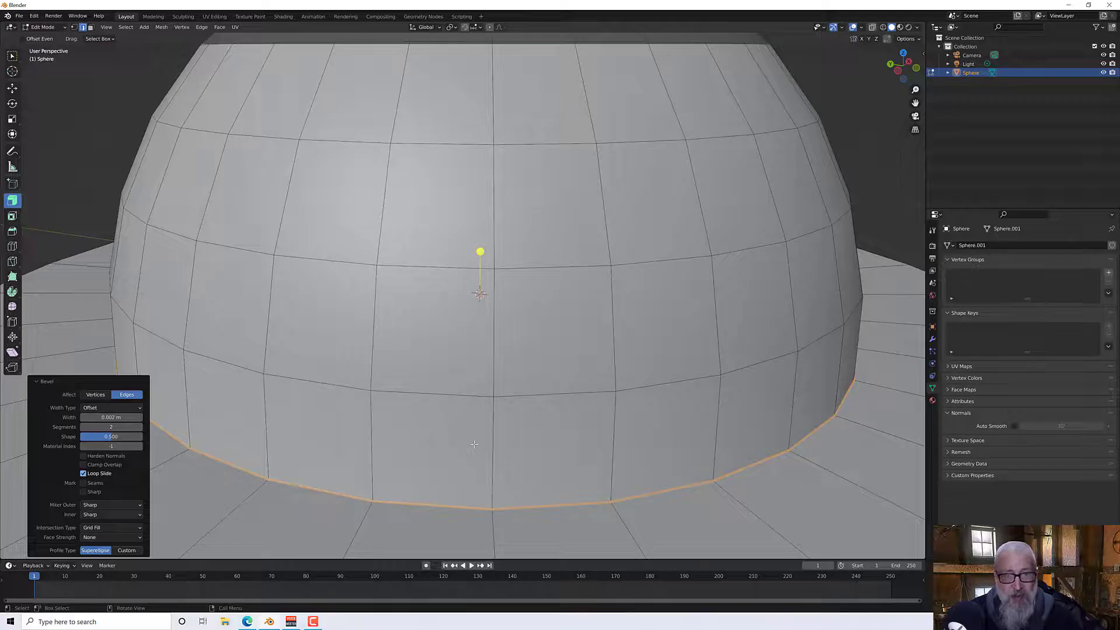
scroll(474, 444, "up", 3)
scroll(461, 448, "down", 3)
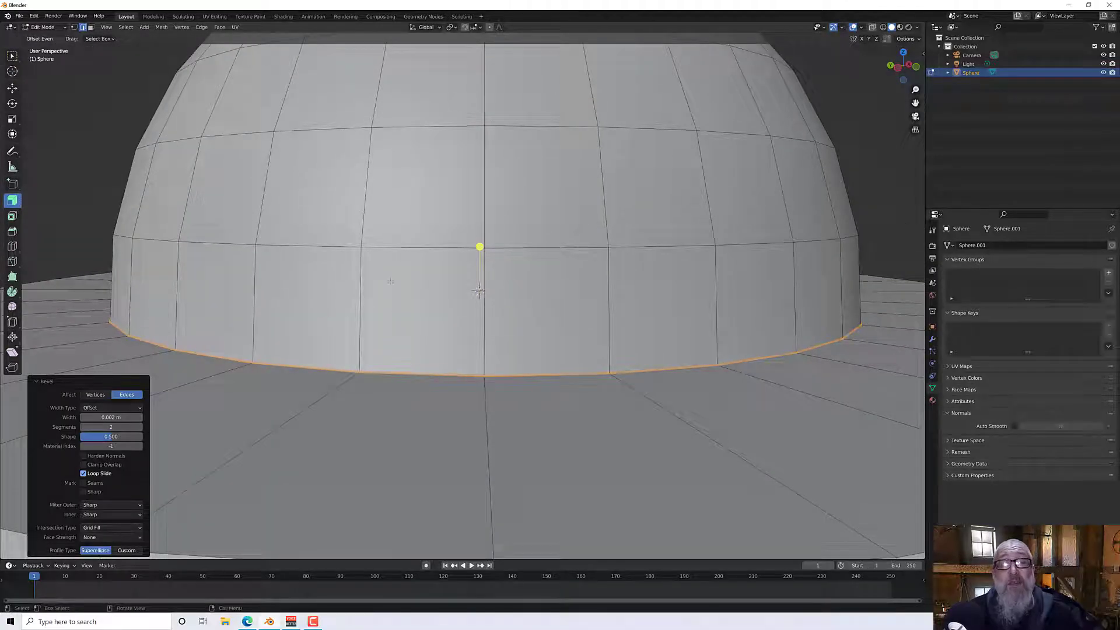
scroll(423, 313, "down", 2)
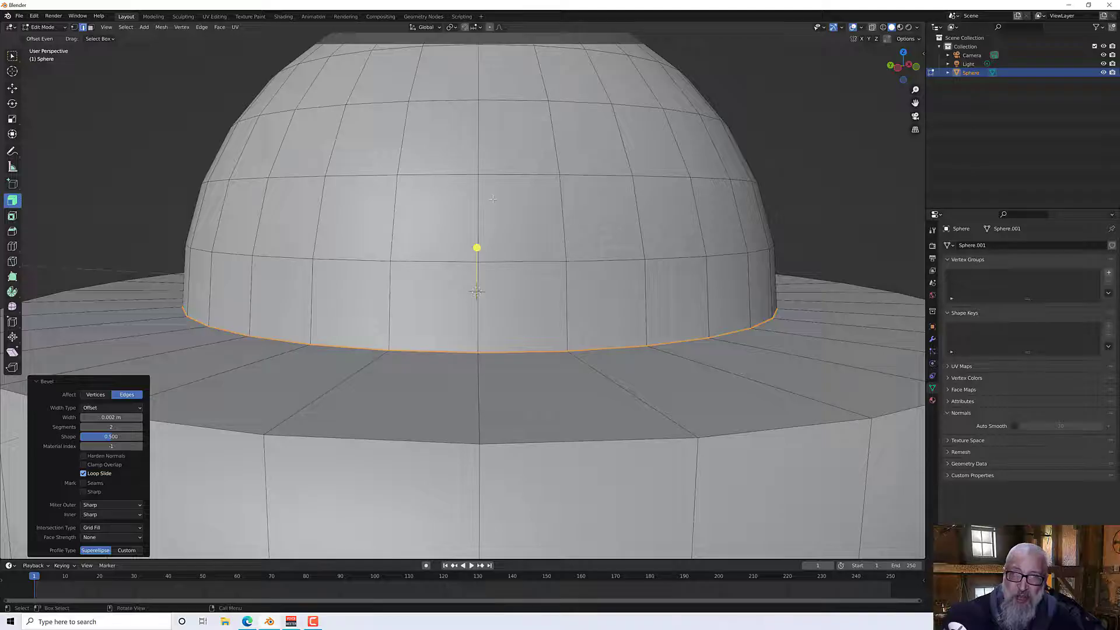
scroll(496, 213, "down", 3)
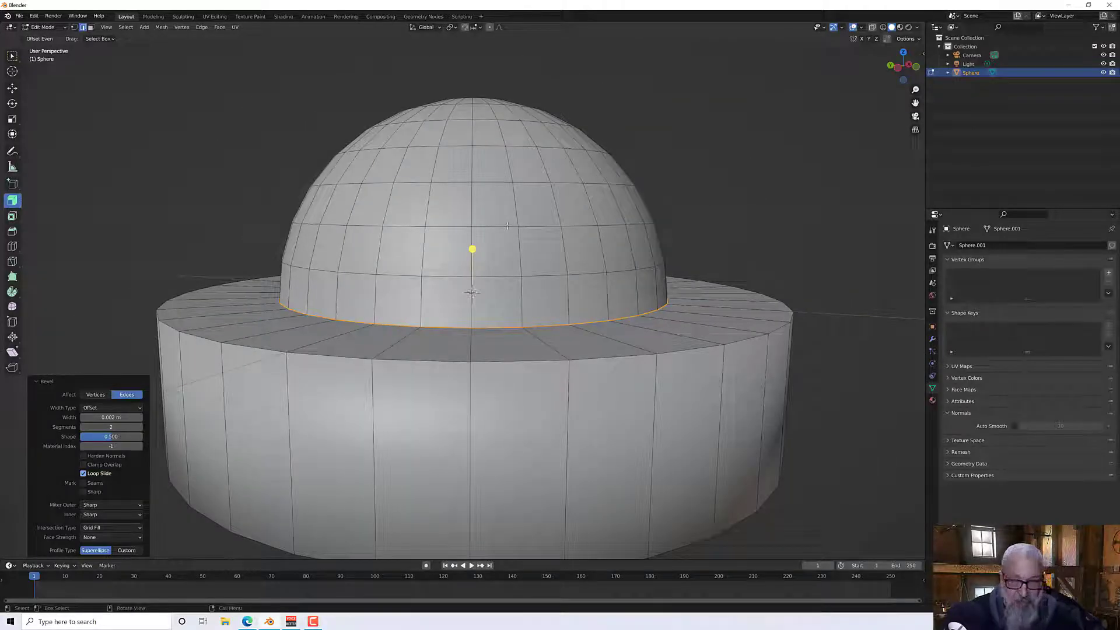
Undo the first dome-seam bevel and orbit to a near-level view of the dome.
key("ctrl+z")
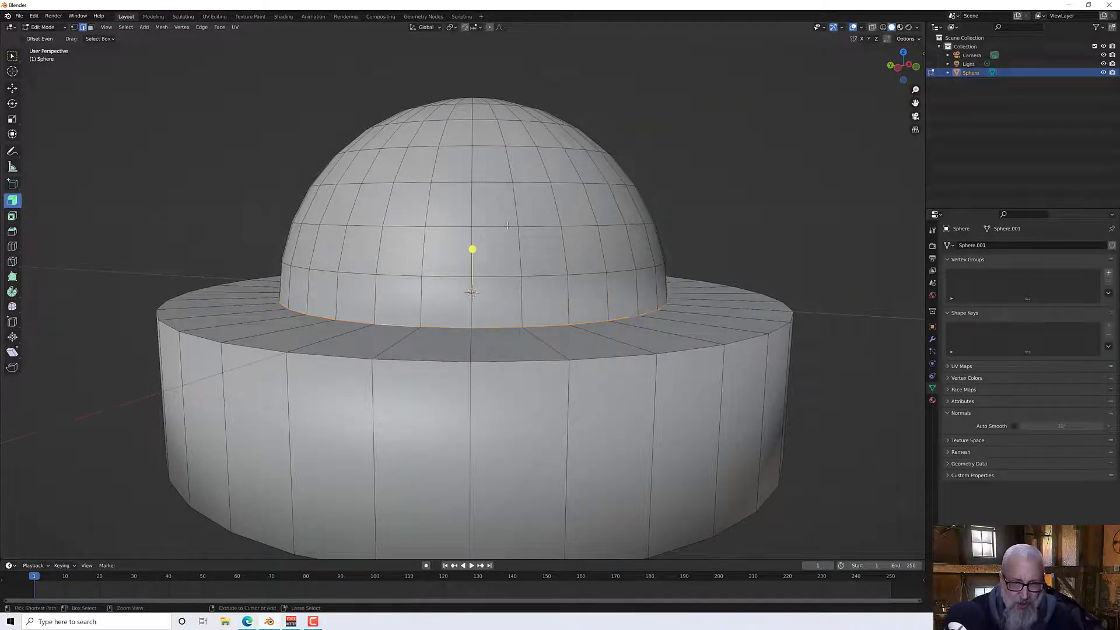
scroll(539, 354, "up", 6)
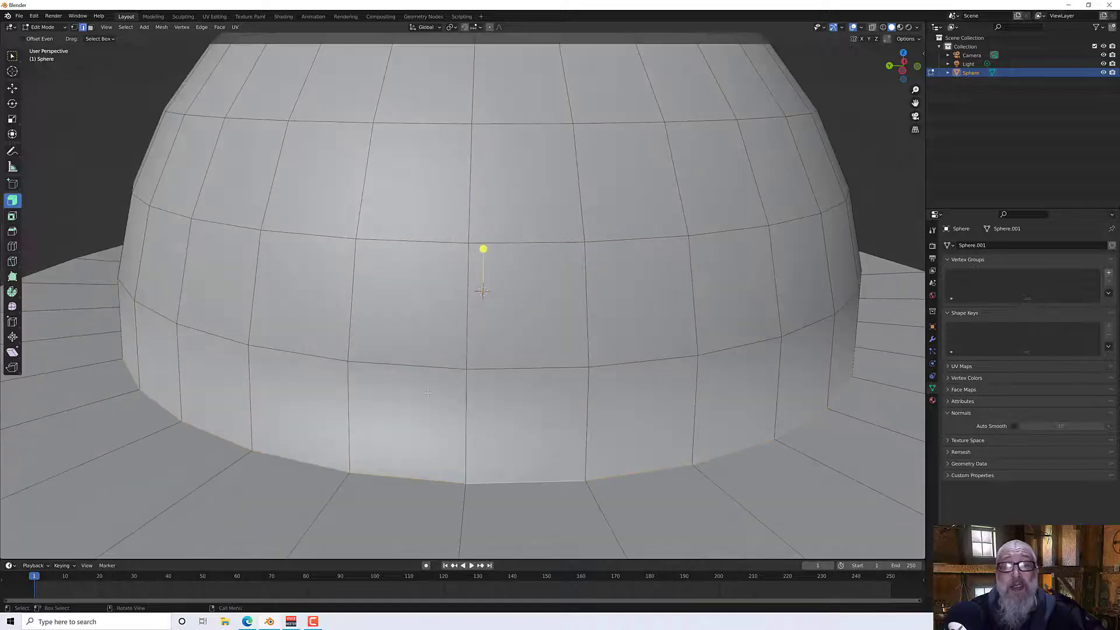
middle_click_drag(362, 379, 383, 387)
scroll(517, 344, "down", 5)
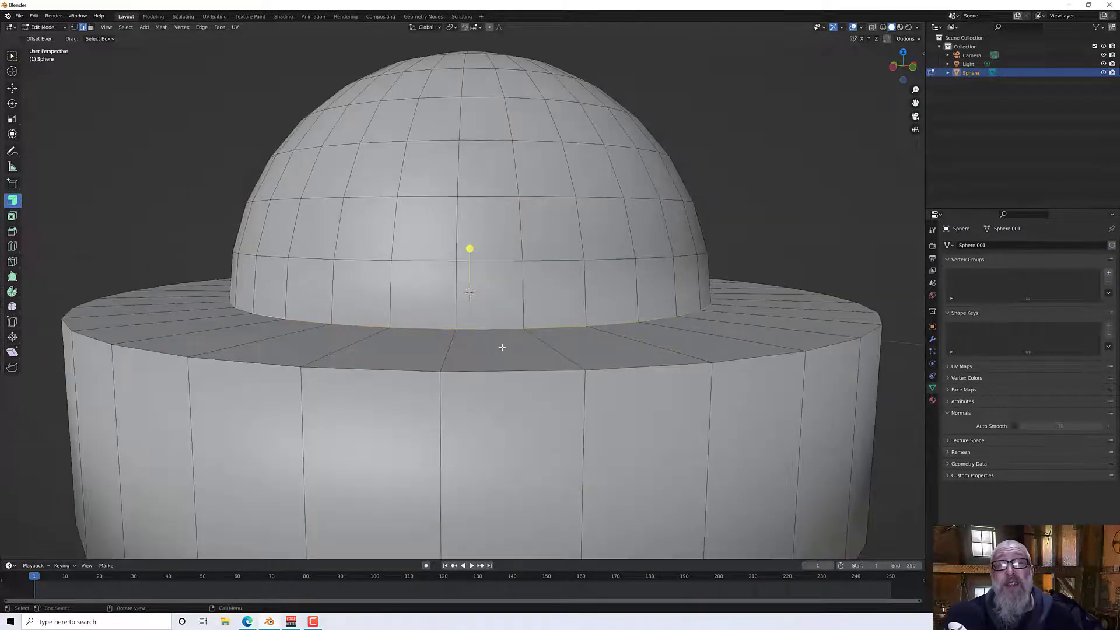
middle_click_drag(516, 344, 477, 351)
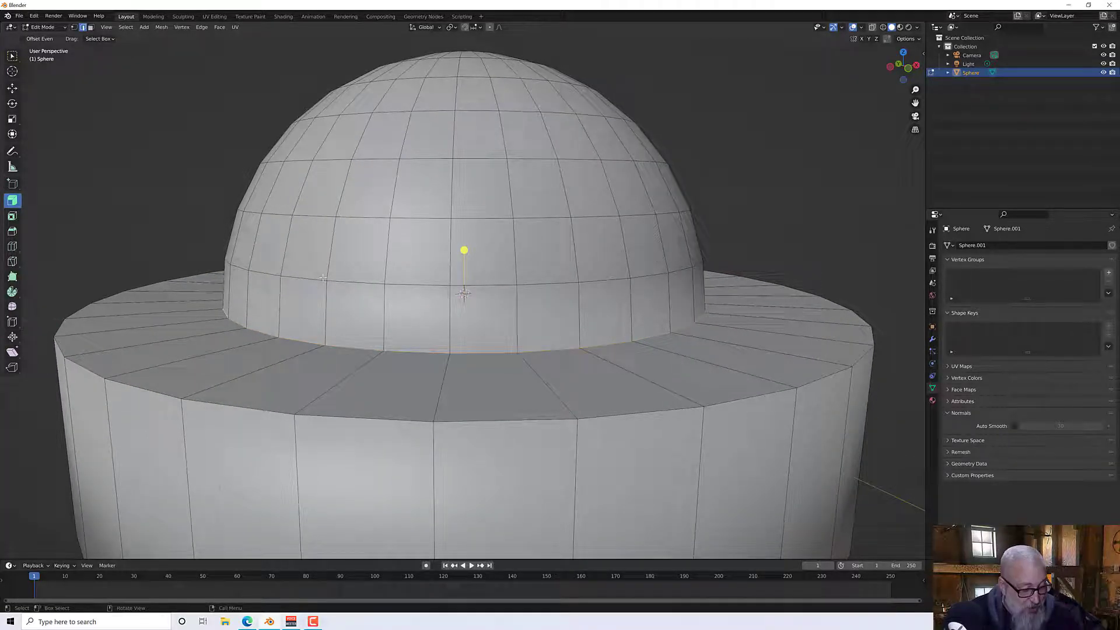
Bevel the dome's base edge loop again with Ctrl+B, setting Width to 0.002 m.
key("ctrl+b")
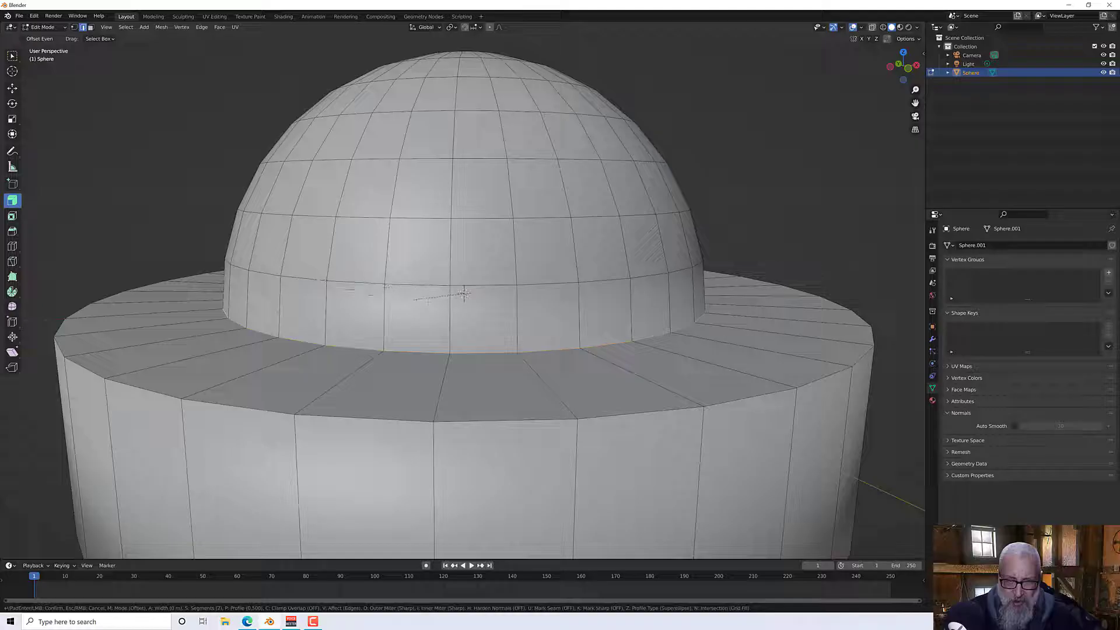
left_click(461, 333)
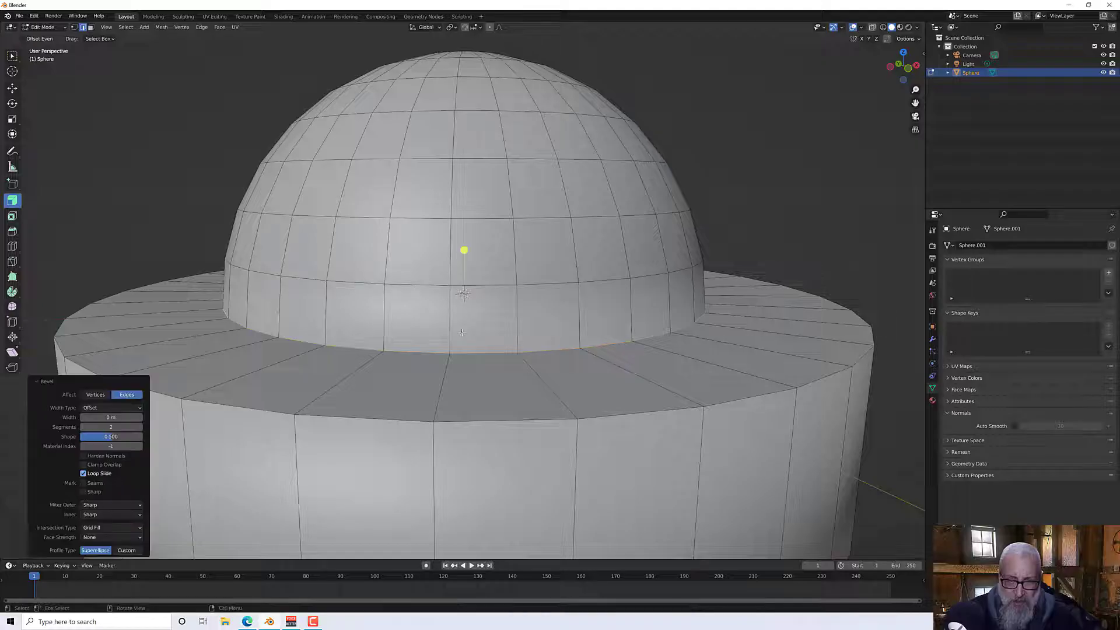
left_click(119, 417)
type("2.")
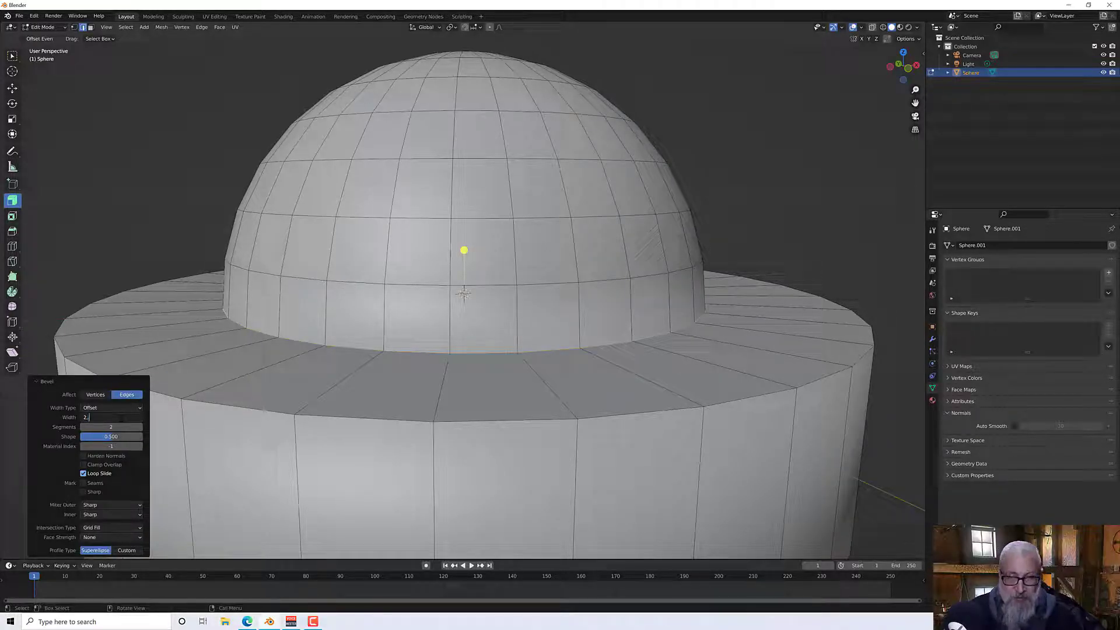
key("Return")
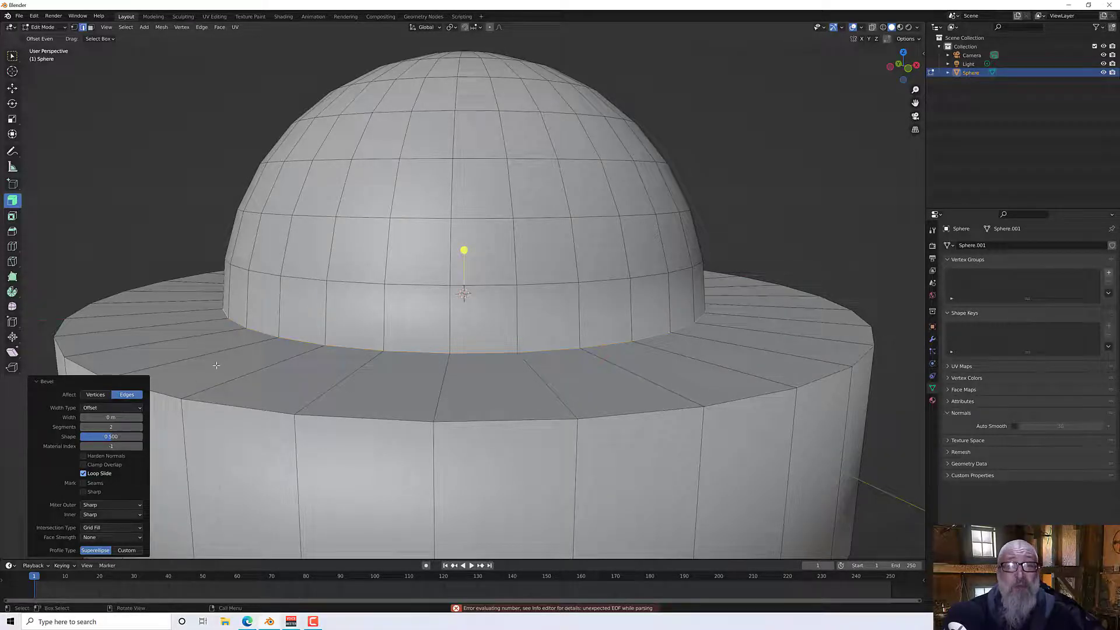
scroll(388, 386, "up", 6)
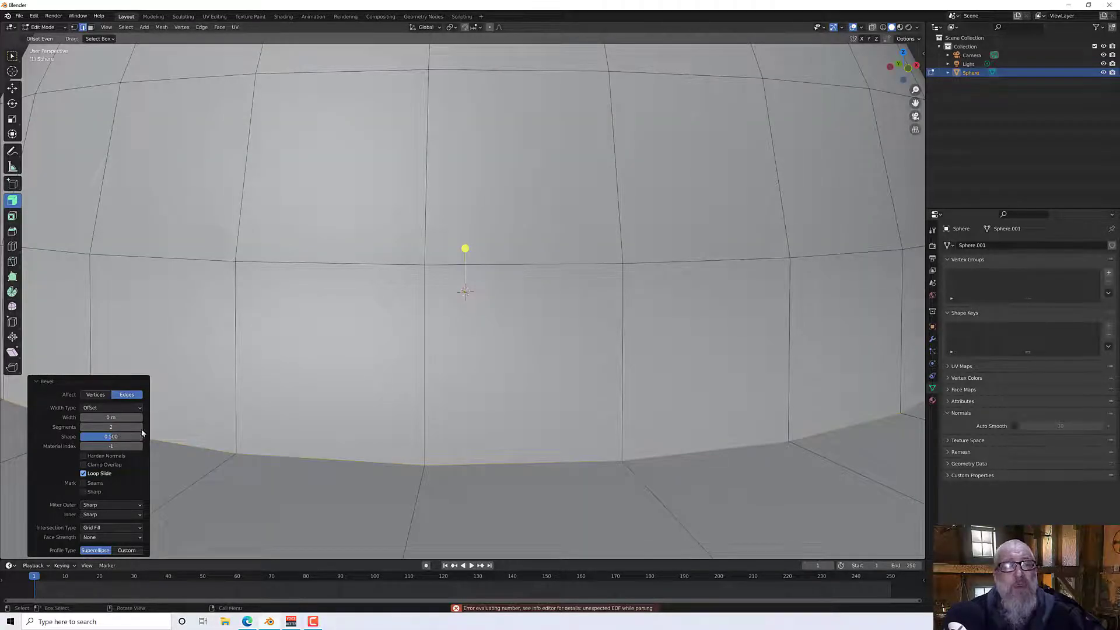
left_click(110, 417)
type("0.002")
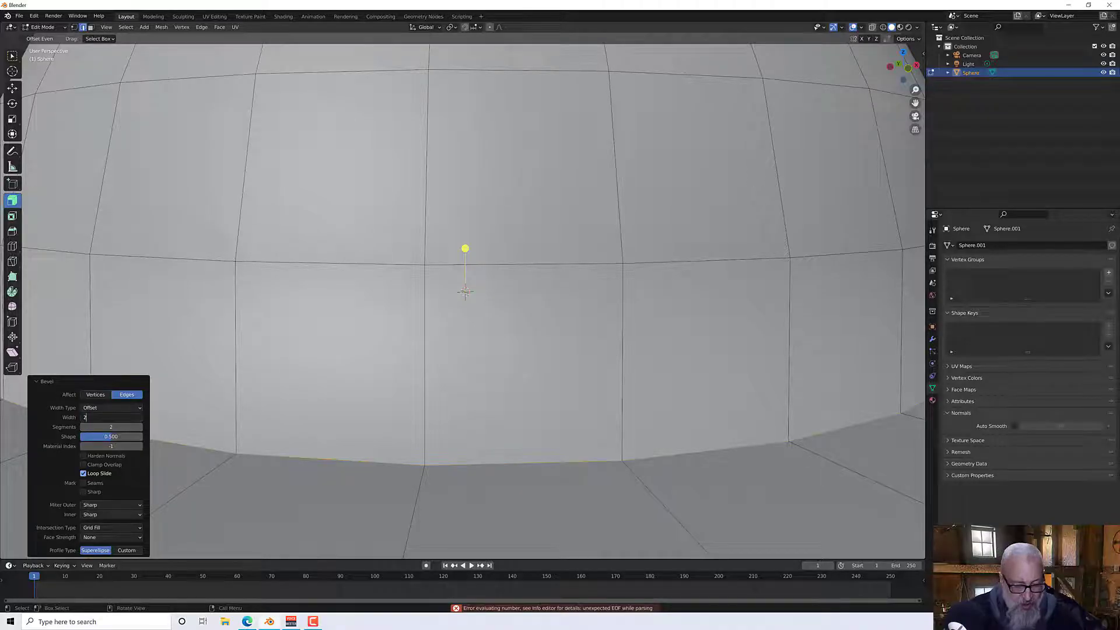
key("Return")
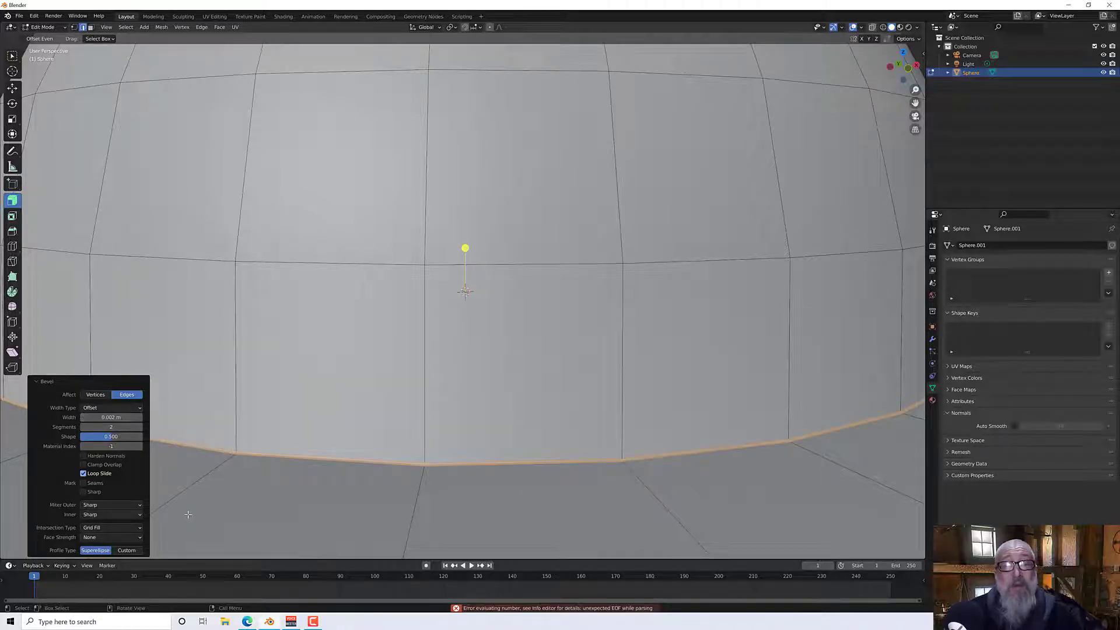
Deselect the bevelled edges and zoom out to view the whole model.
scroll(279, 438, "down", 6)
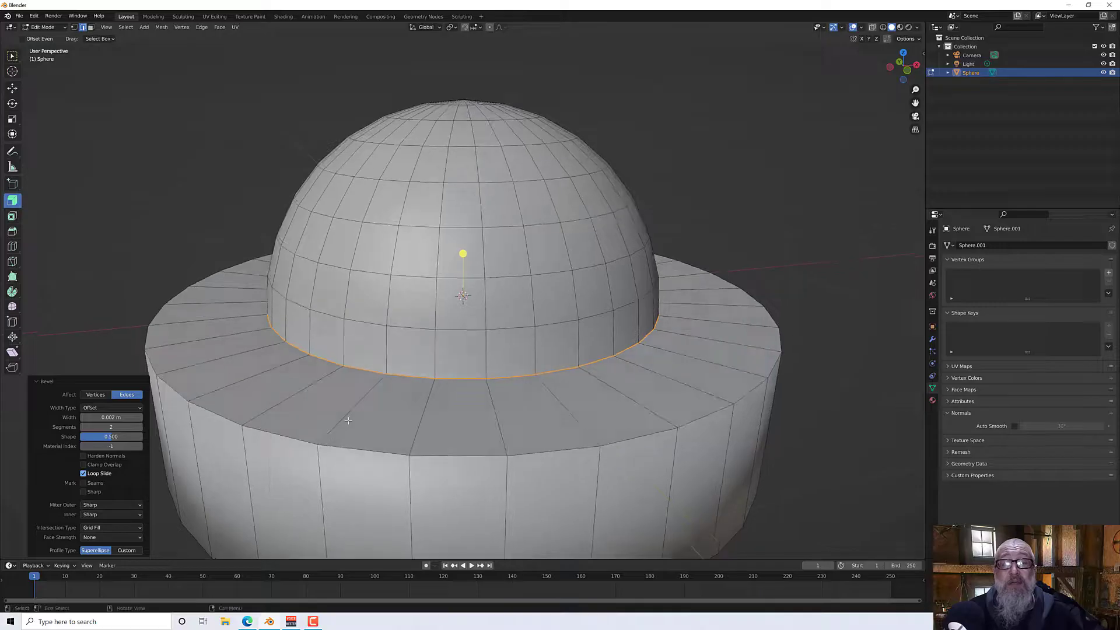
middle_click_drag(385, 415, 363, 419)
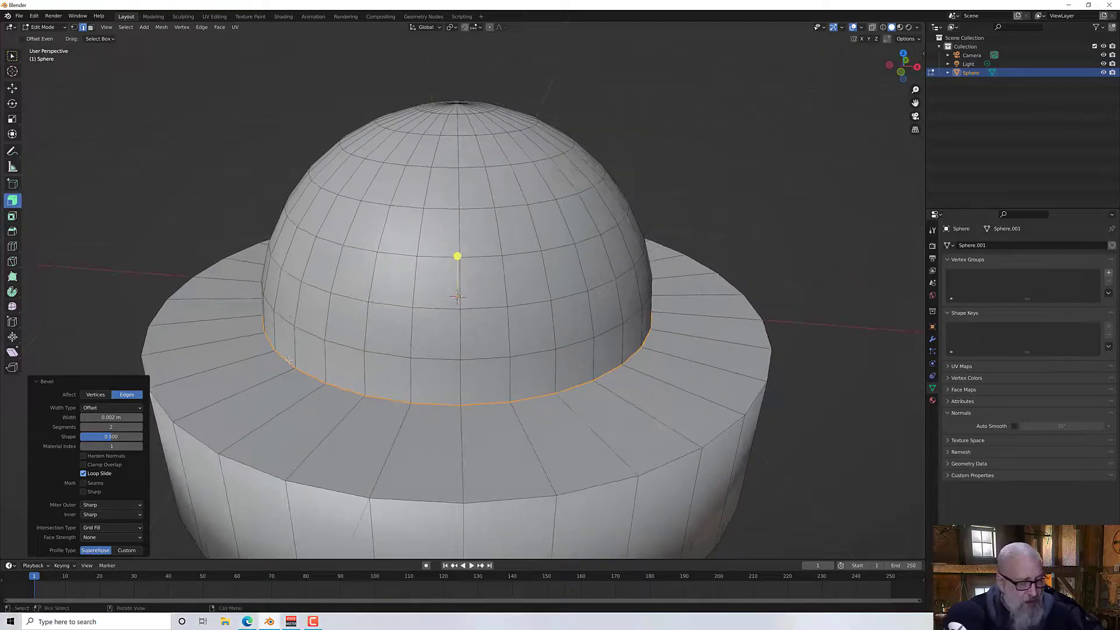
left_click(220, 257)
middle_click_drag(220, 257, 360, 359)
scroll(220, 234, "down", 3)
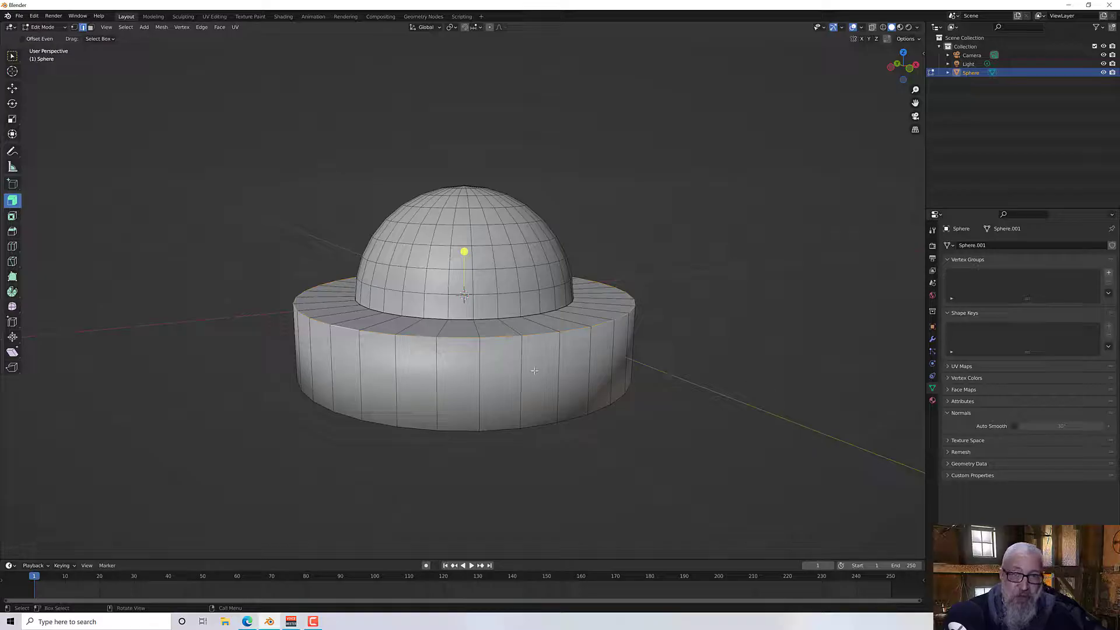
Orbit and zoom in on the domed cylinder's top rim.
middle_click_drag(577, 399, 554, 382)
scroll(554, 388, "up", 4)
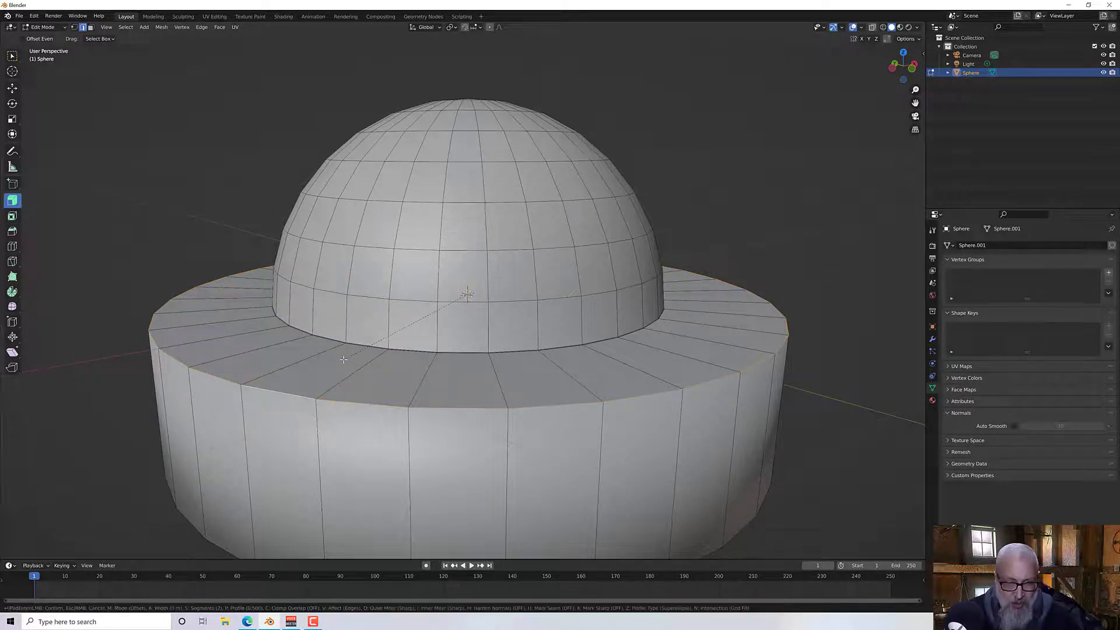
Bevel the top outer rim with a 2mm width, then undo that bevel.
key("ctrl+b")
left_click(500, 383)
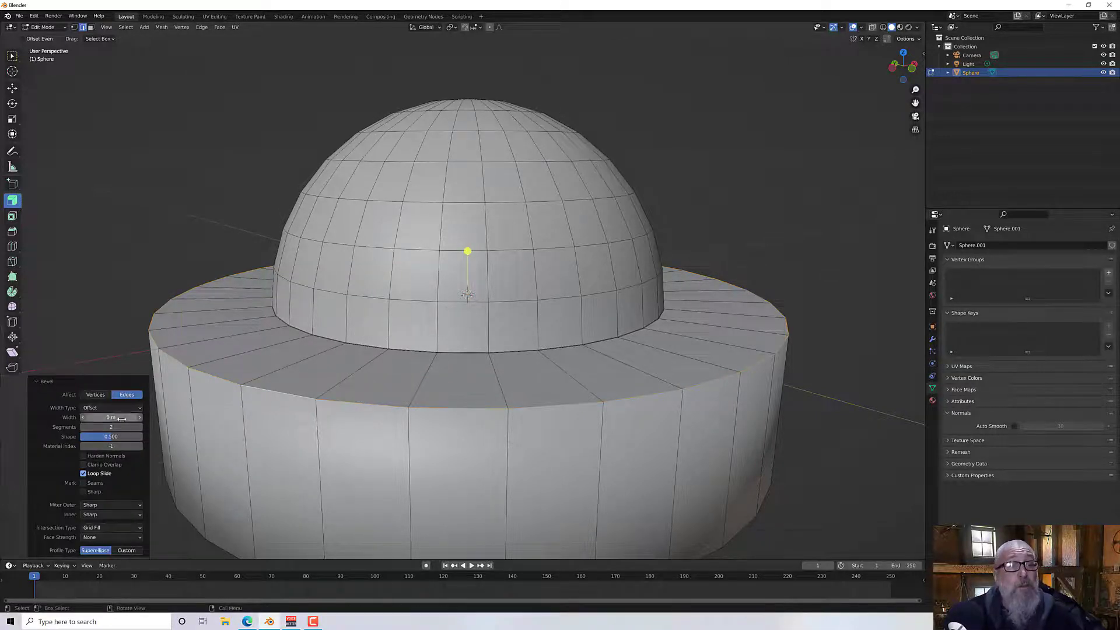
left_click(122, 417)
type("2mm")
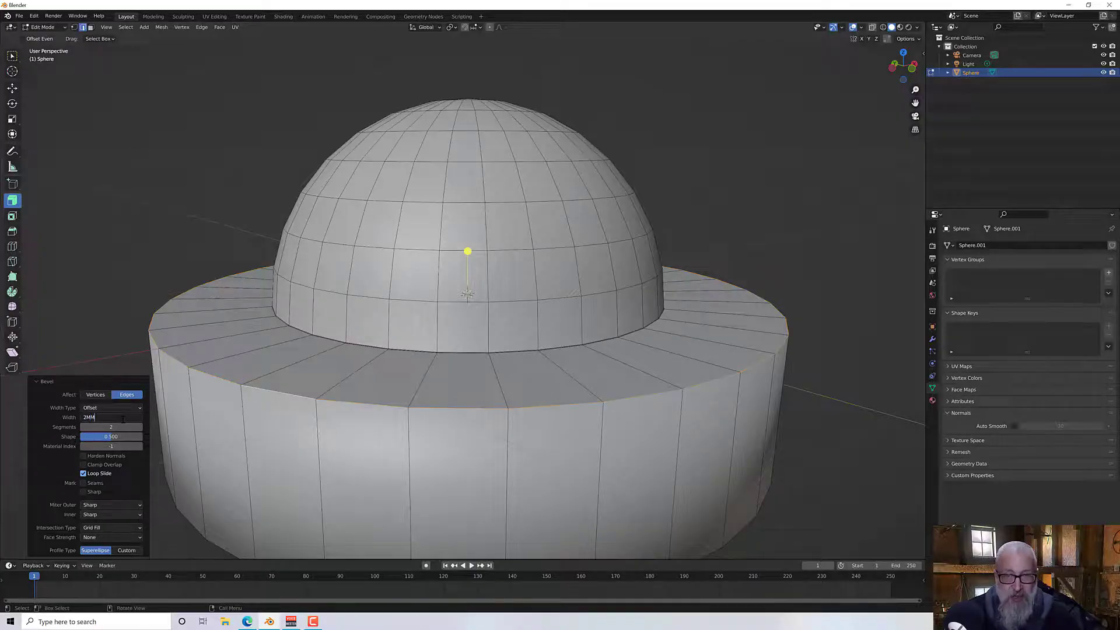
key("Return")
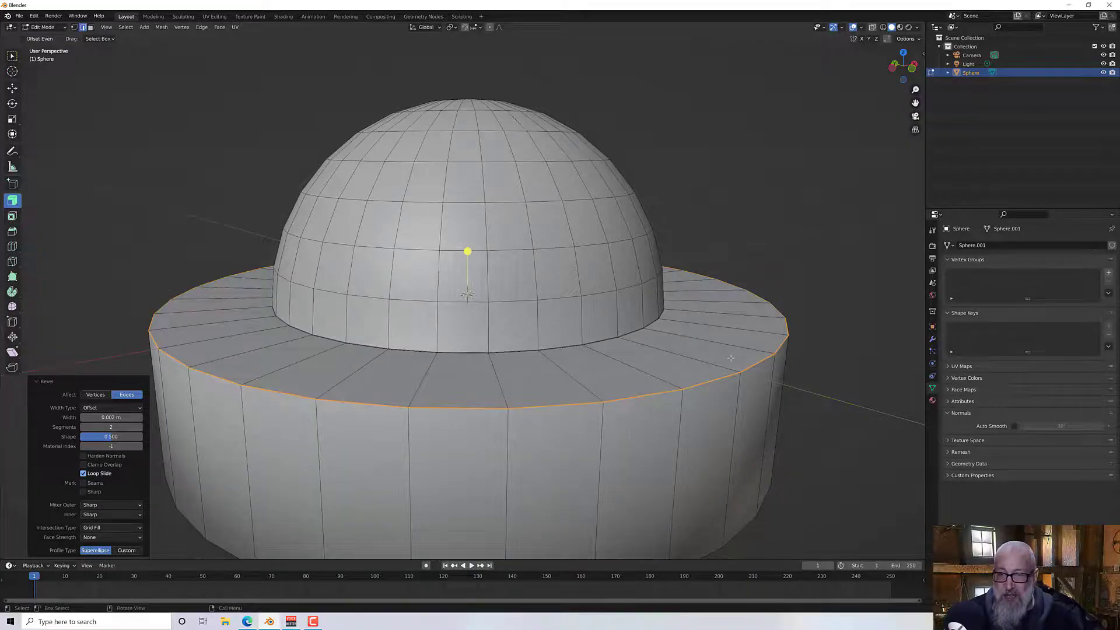
scroll(730, 357, "down", 2)
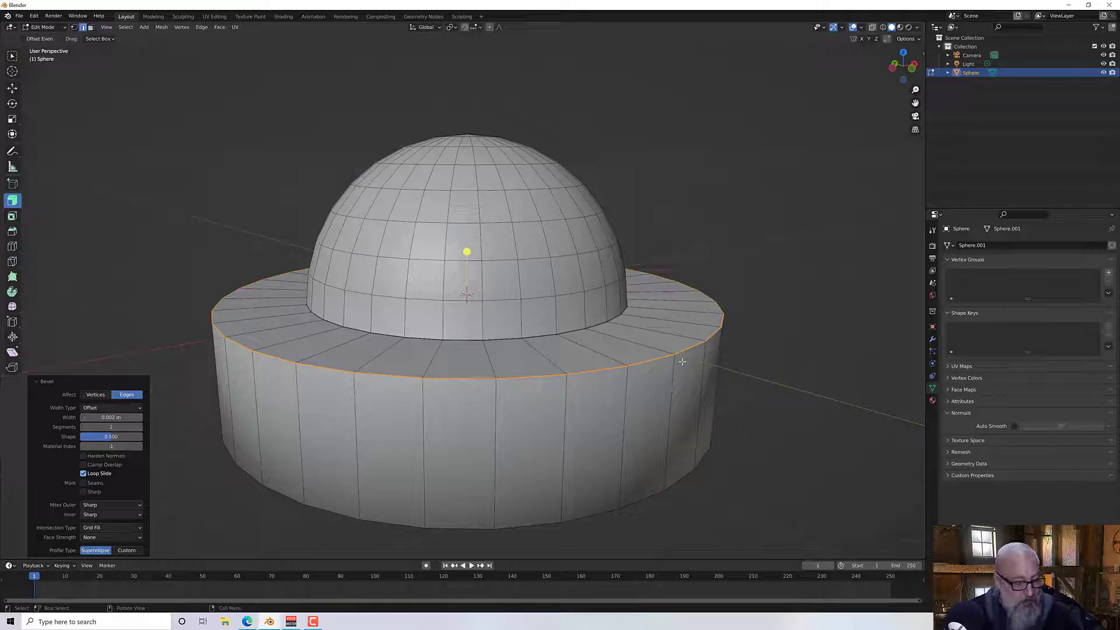
key("ctrl+z")
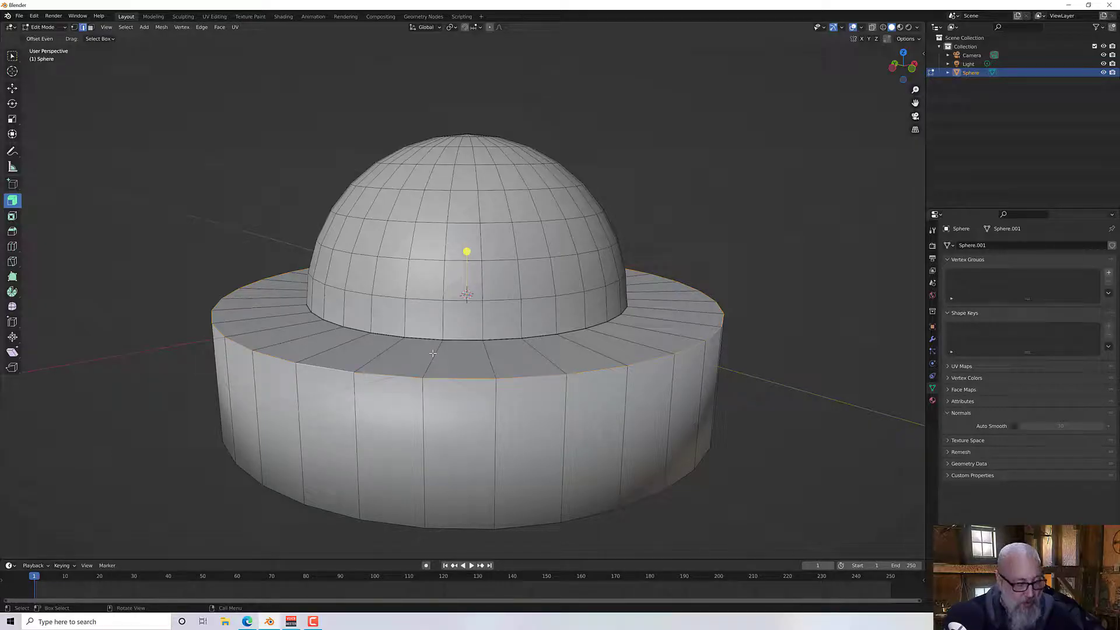
Re-bevel the top outer rim loop with a 0.002 m width.
key("ctrl+b")
left_click(569, 368)
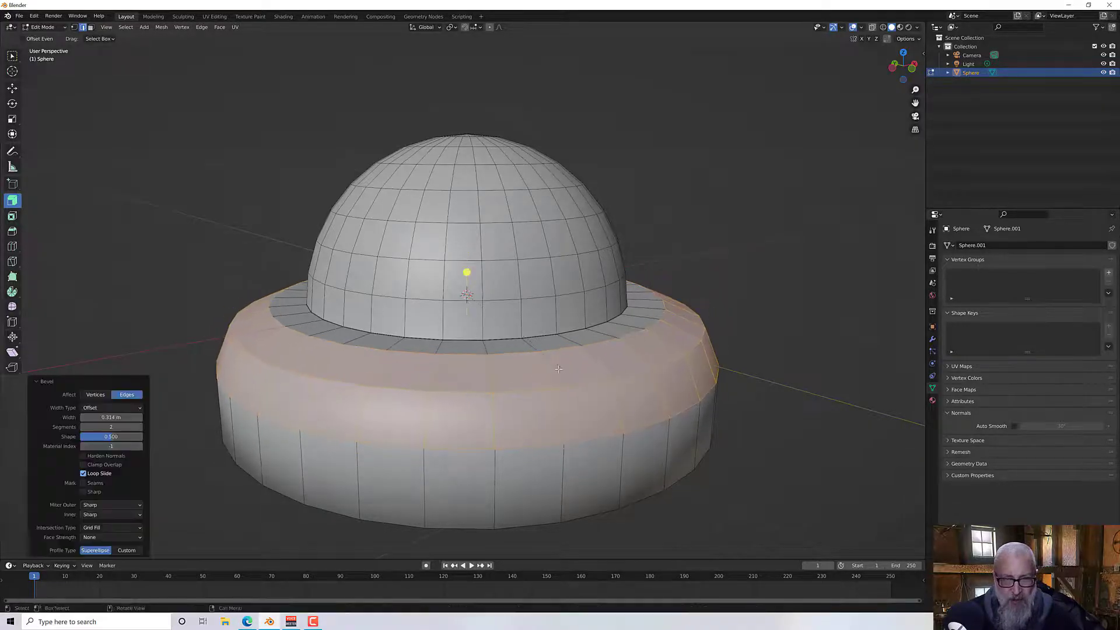
left_click(107, 417)
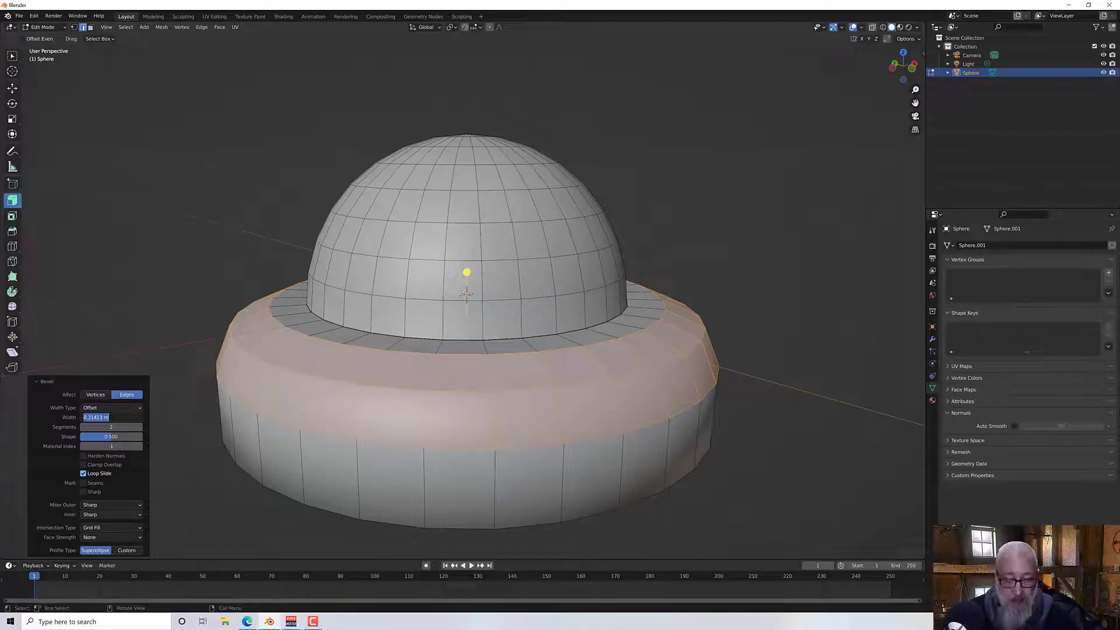
type(".002")
key("Return")
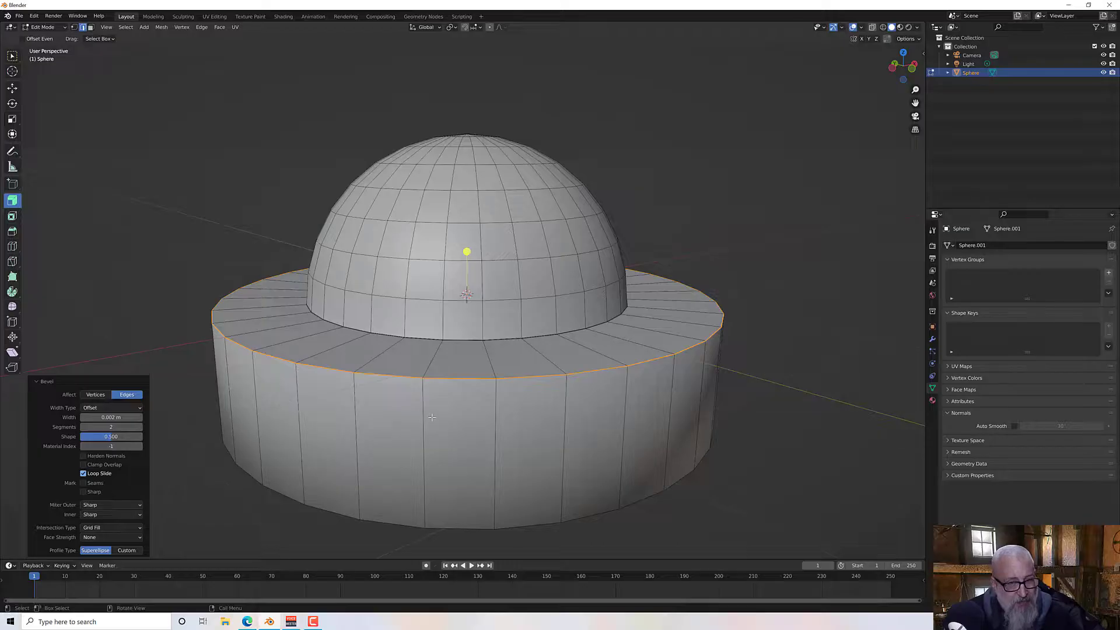
middle_click_drag(432, 417, 430, 382)
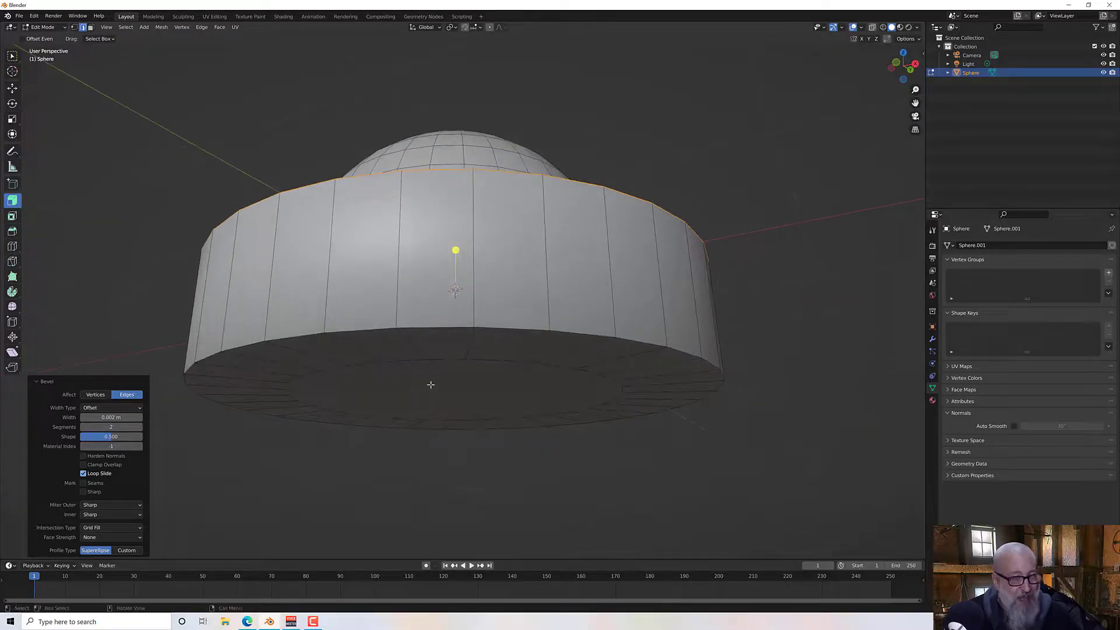
Select the bottom rim edge loop and bevel it with a 0.002 m width.
left_click(450, 332)
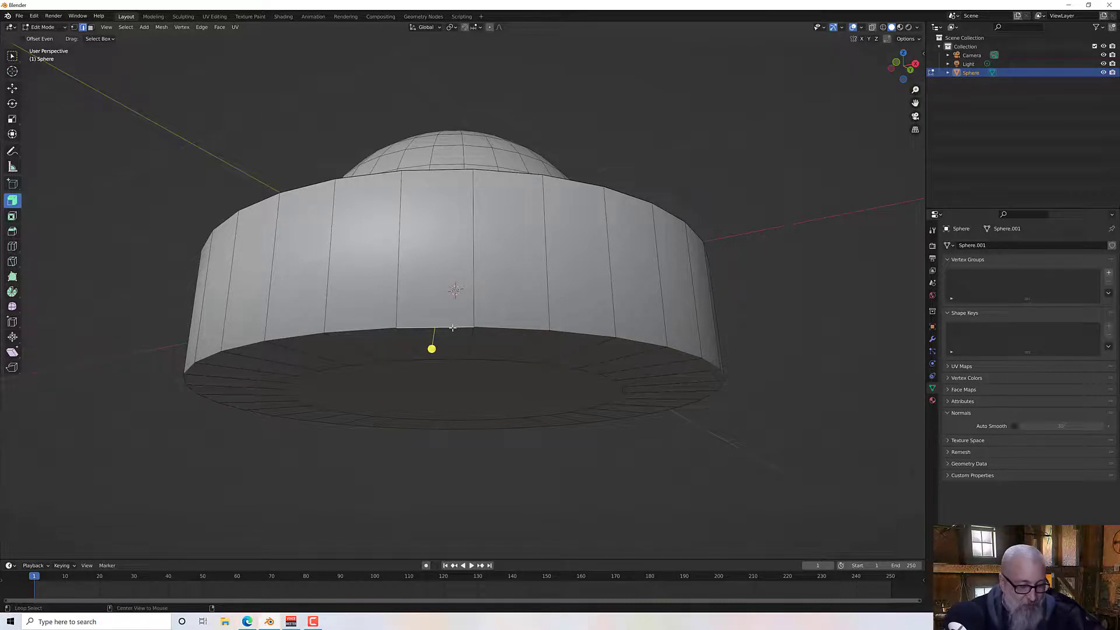
left_click(452, 328, "alt")
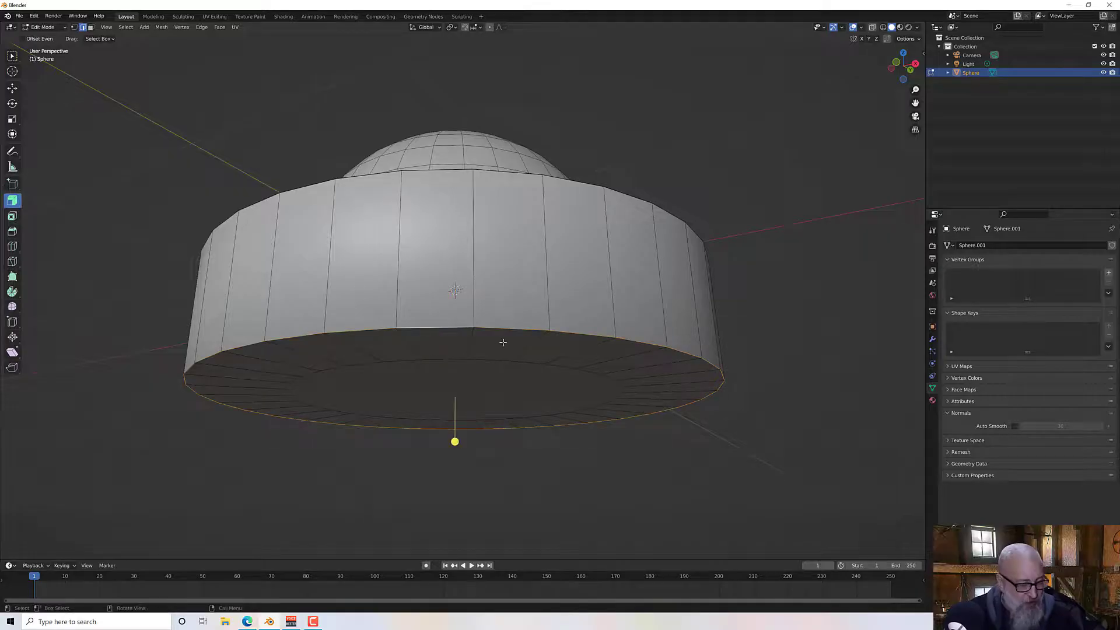
key("ctrl+b")
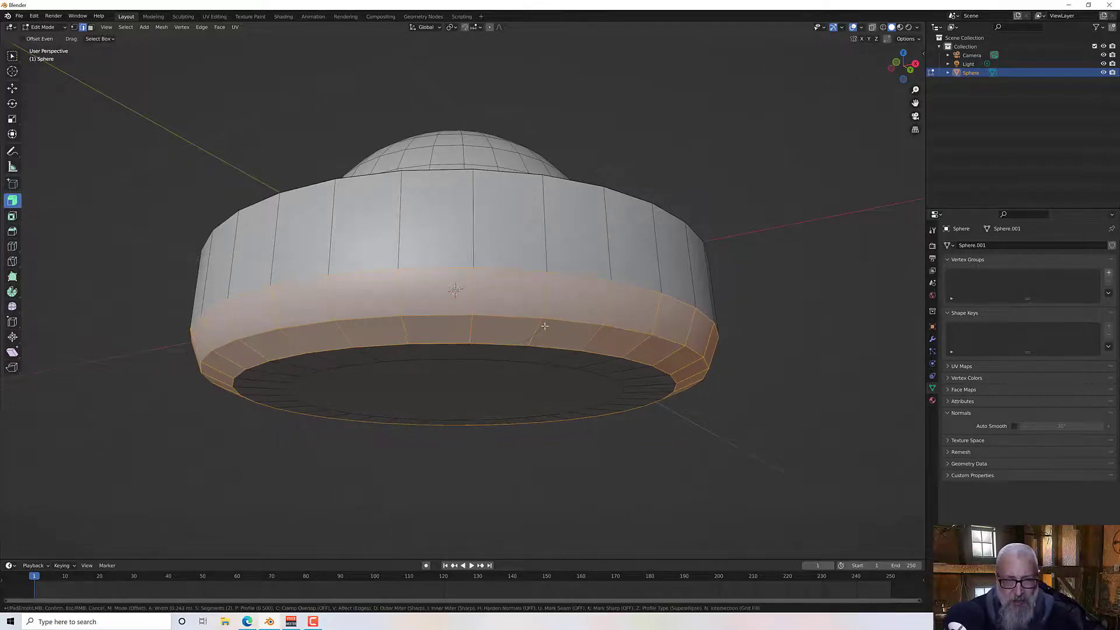
left_click(502, 338)
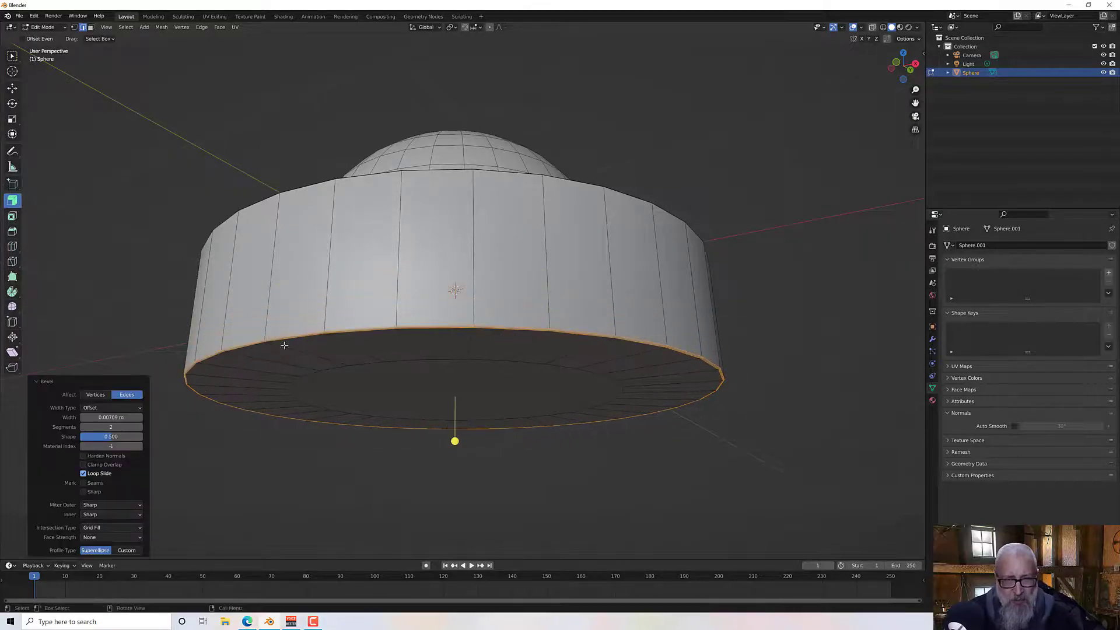
left_click(123, 417)
type(".002")
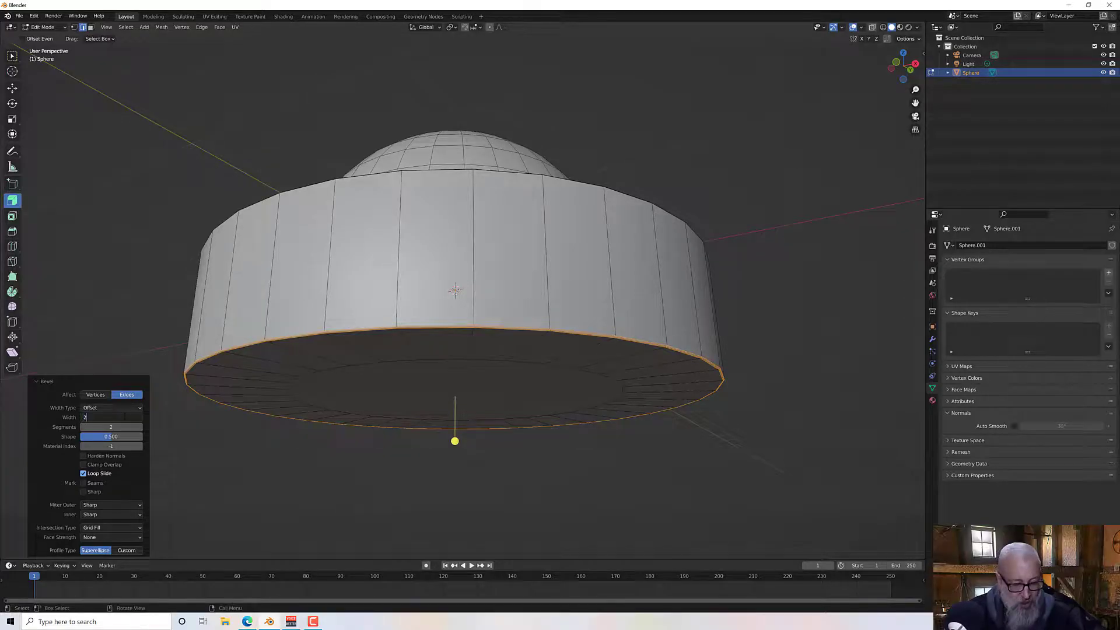
key("Return")
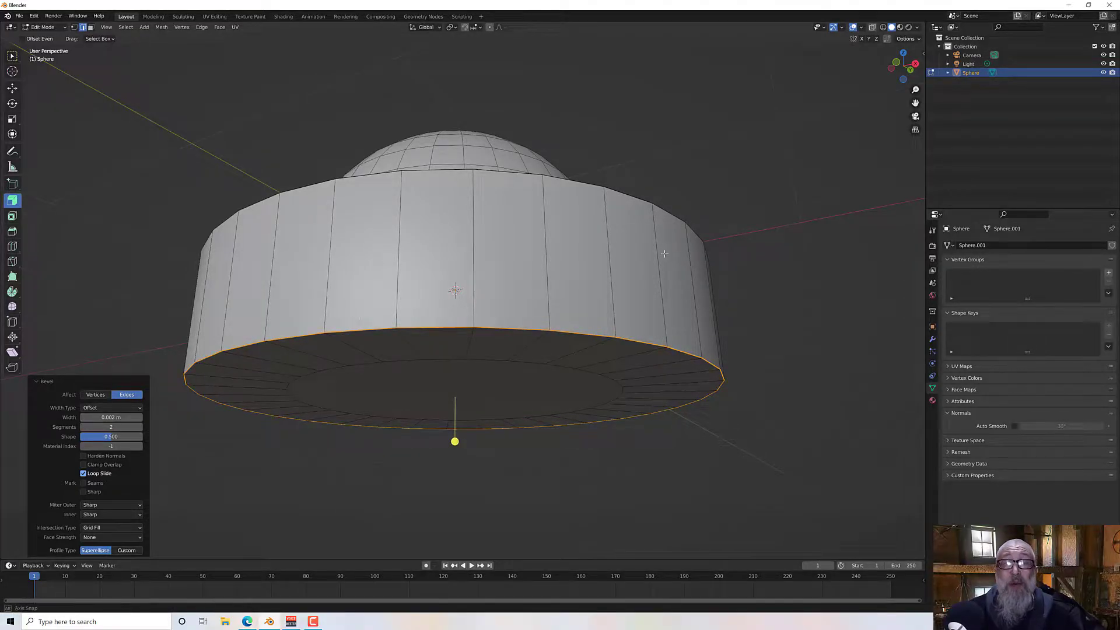
middle_click_drag(662, 250, 698, 247)
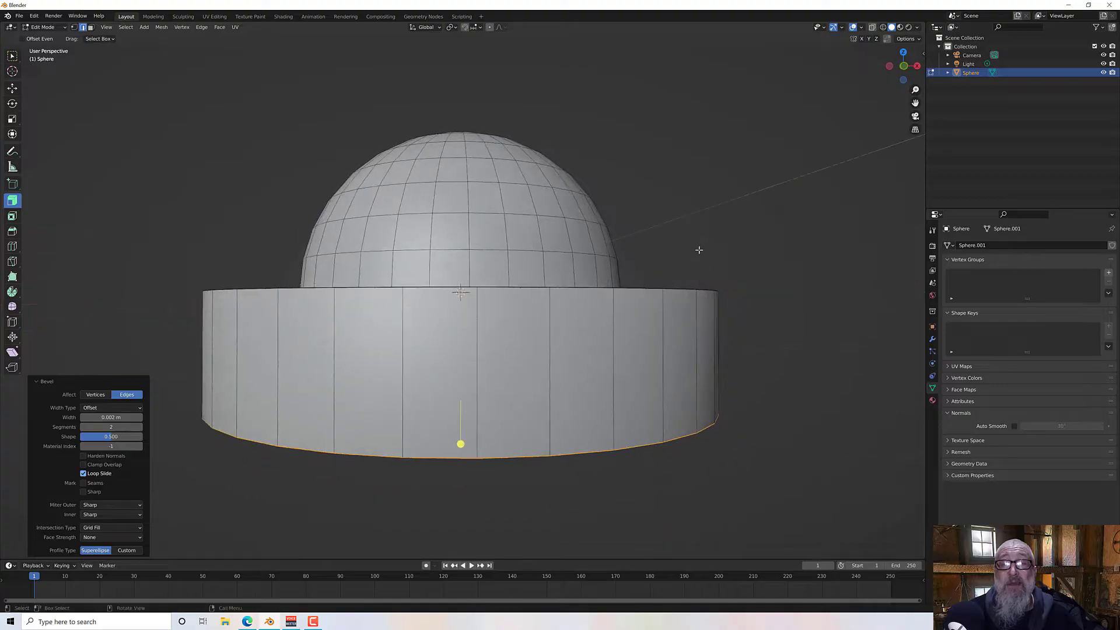
Restore the bottom rim selection and redo its bevel at 0.002 m width.
key("alt+a")
key("ctrl+z")
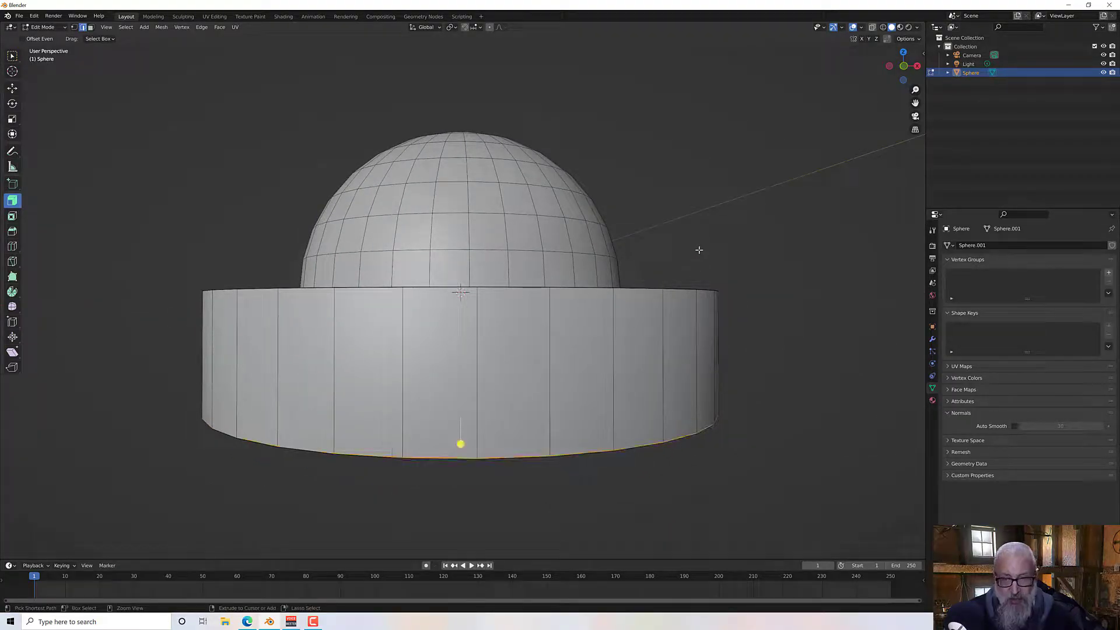
middle_click_drag(726, 322, 747, 344)
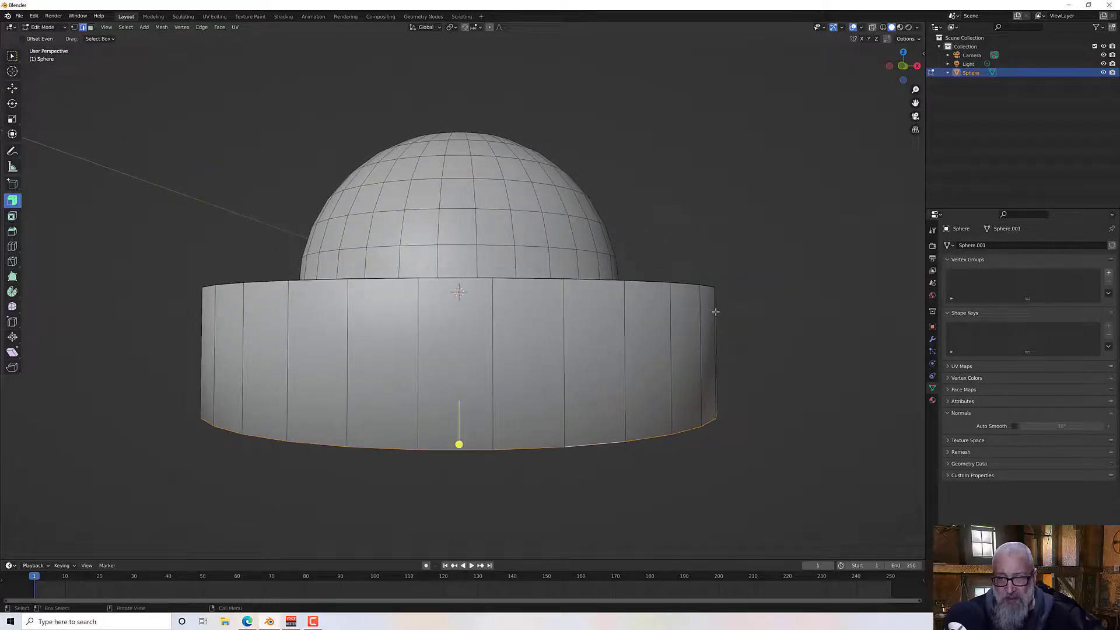
key("ctrl+b")
left_click(704, 378)
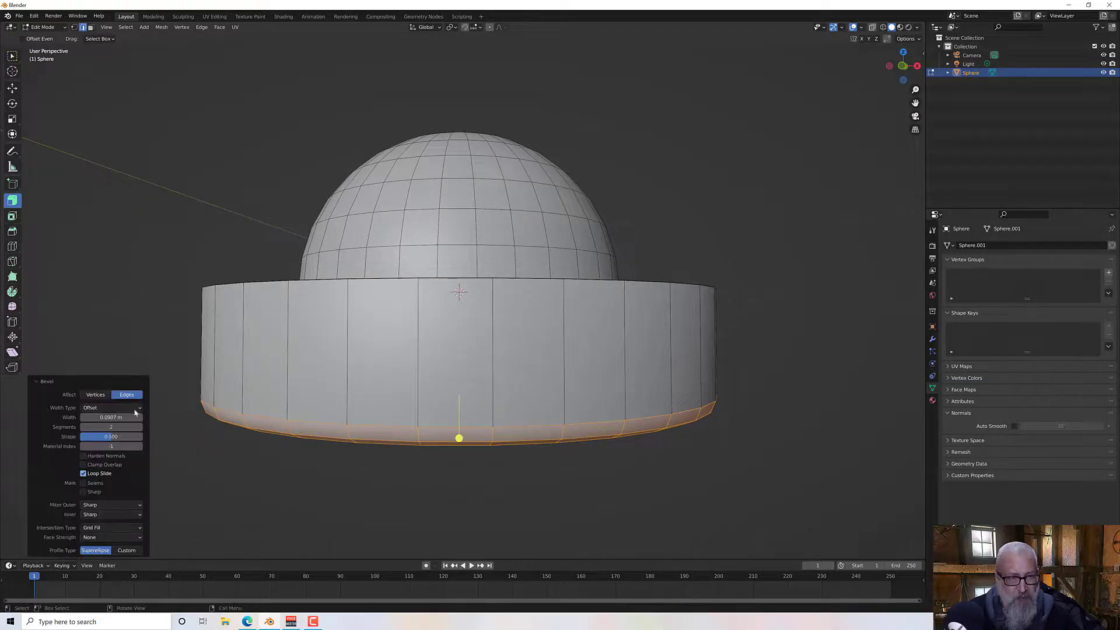
left_click(97, 417)
type("0.002")
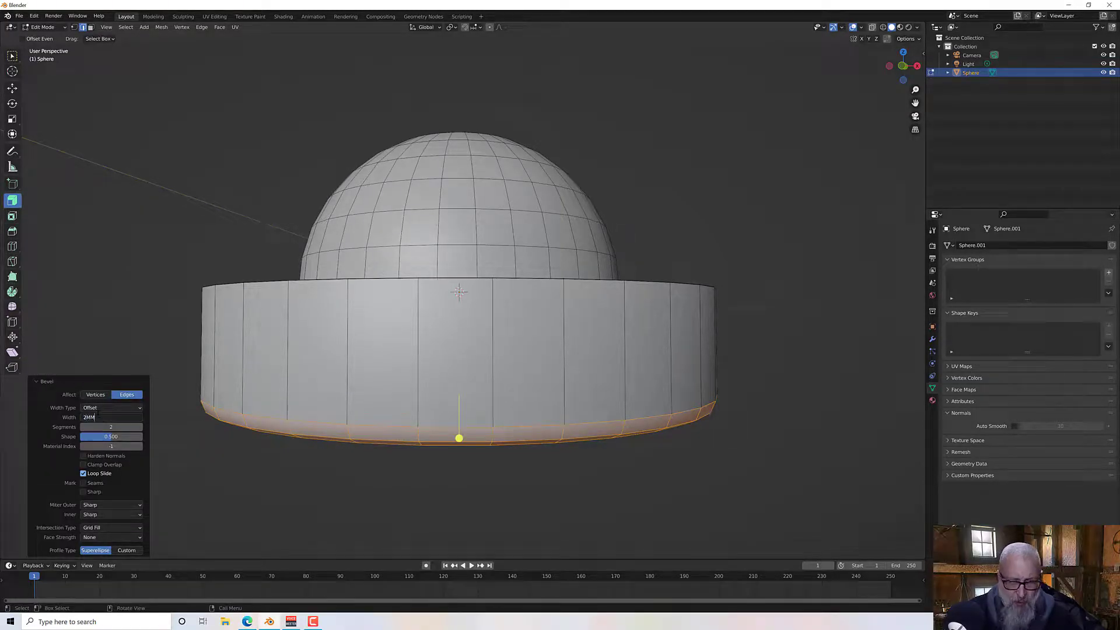
key("Return")
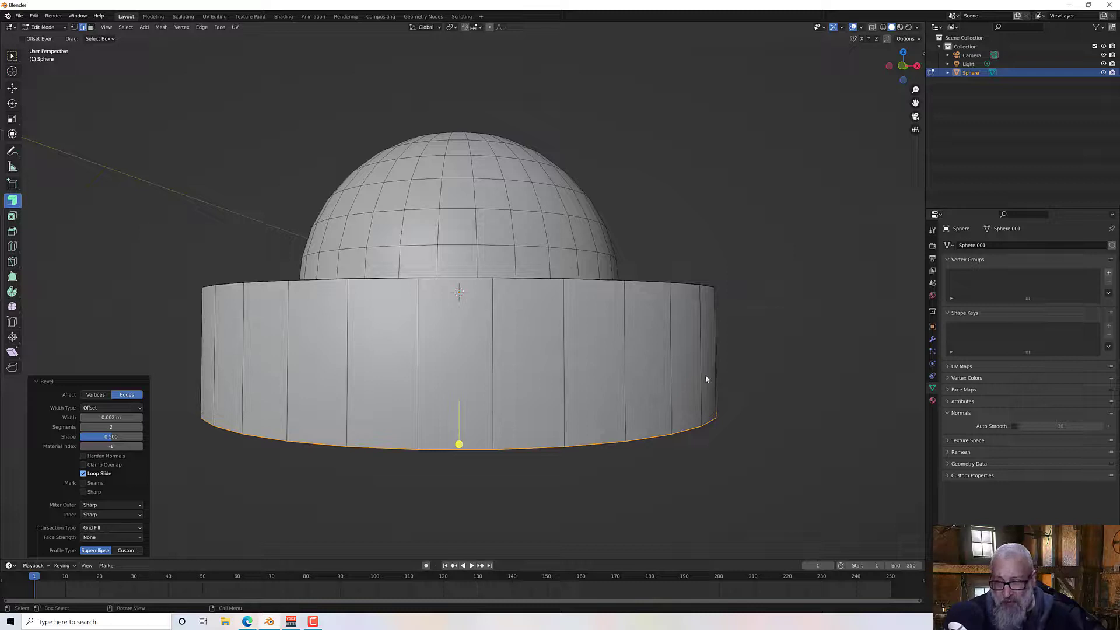
Clear the bottom rim selection and view the whole bevelled model from above.
middle_click_drag(751, 389, 751, 398)
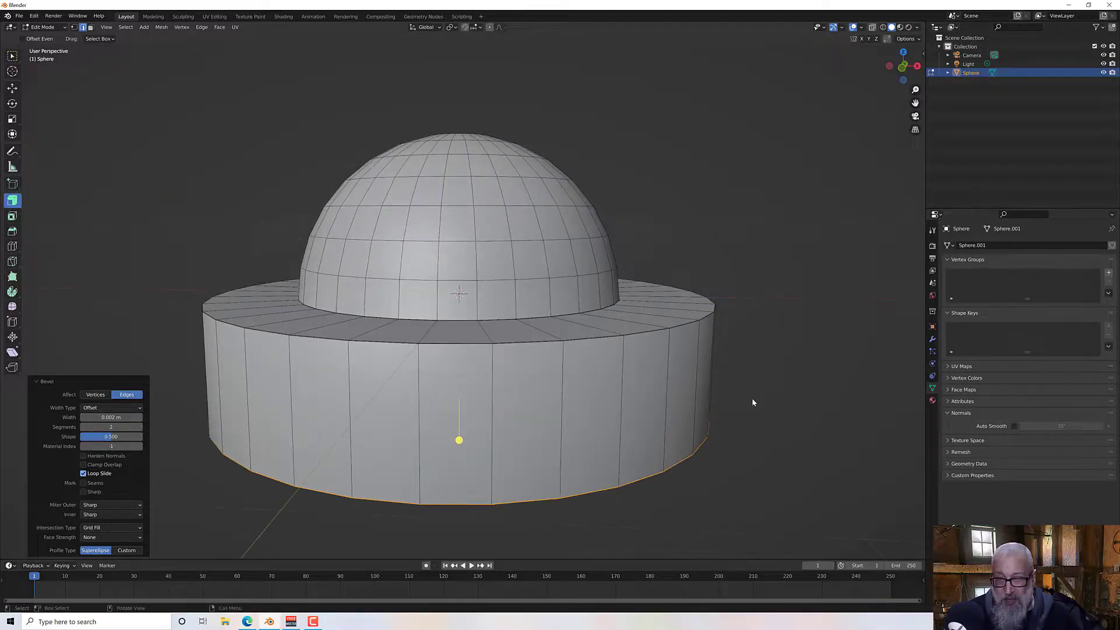
scroll(676, 335, "up", 1)
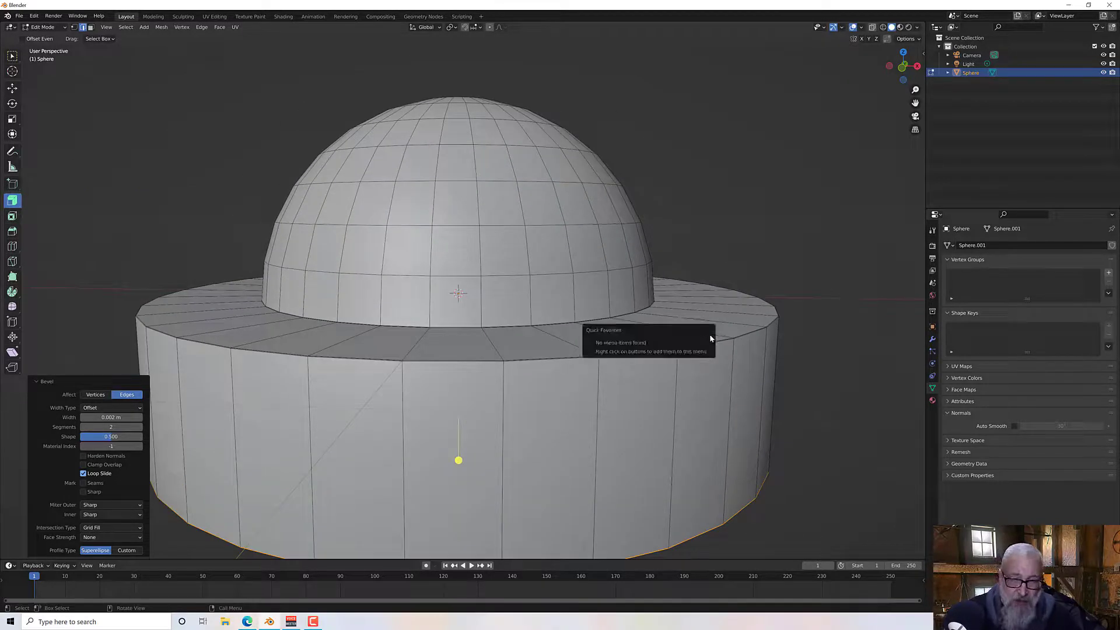
left_click(795, 315)
scroll(796, 316, "down", 3)
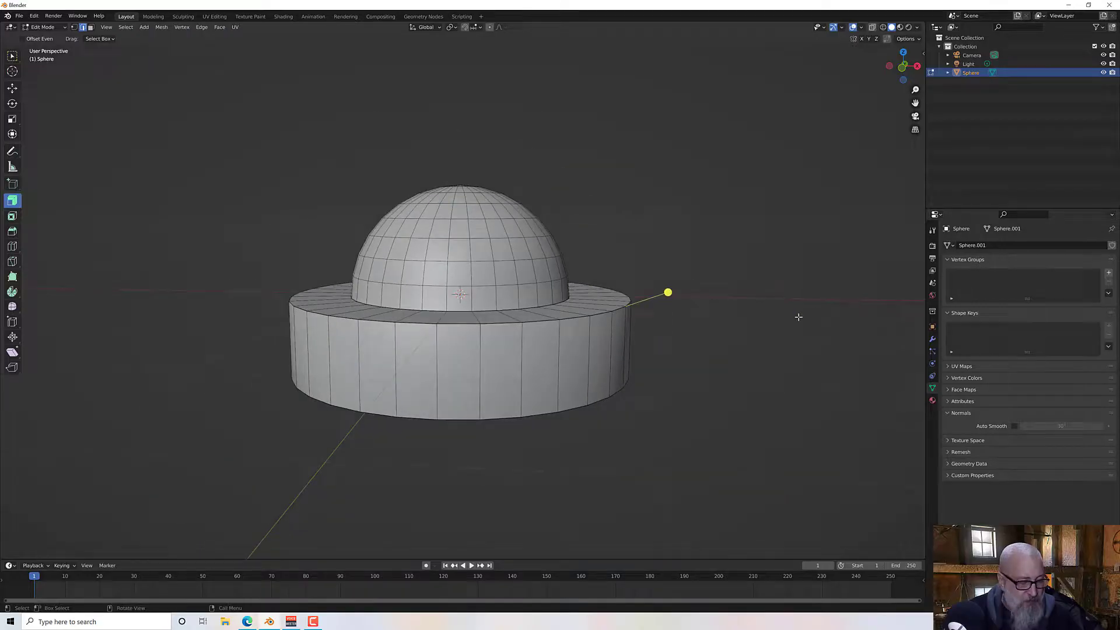
middle_click_drag(798, 317, 754, 338)
scroll(726, 335, "up", 2)
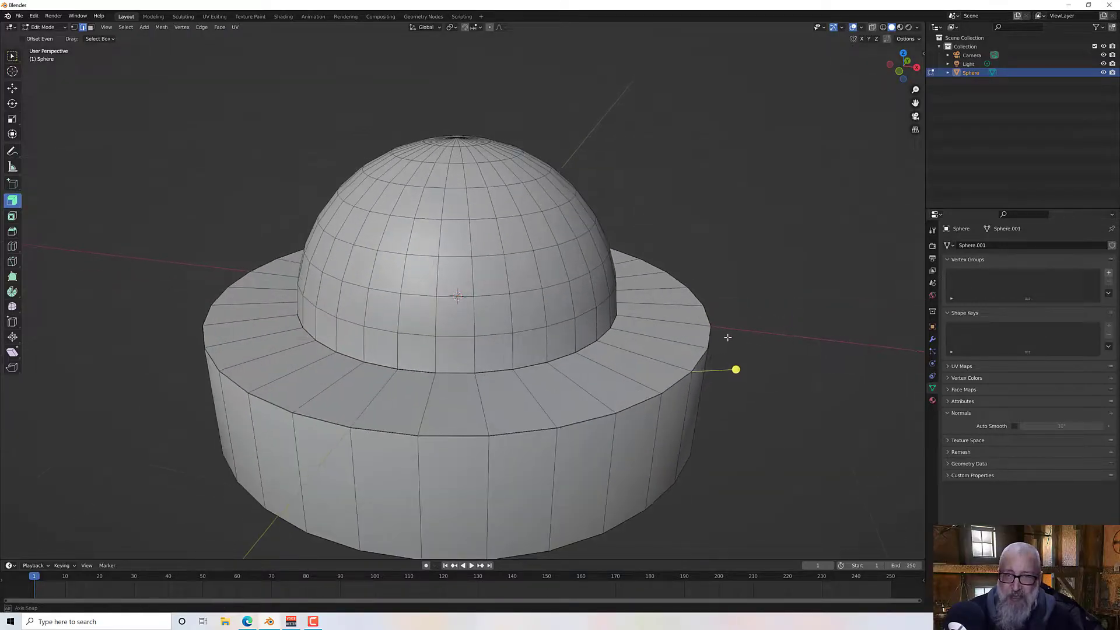